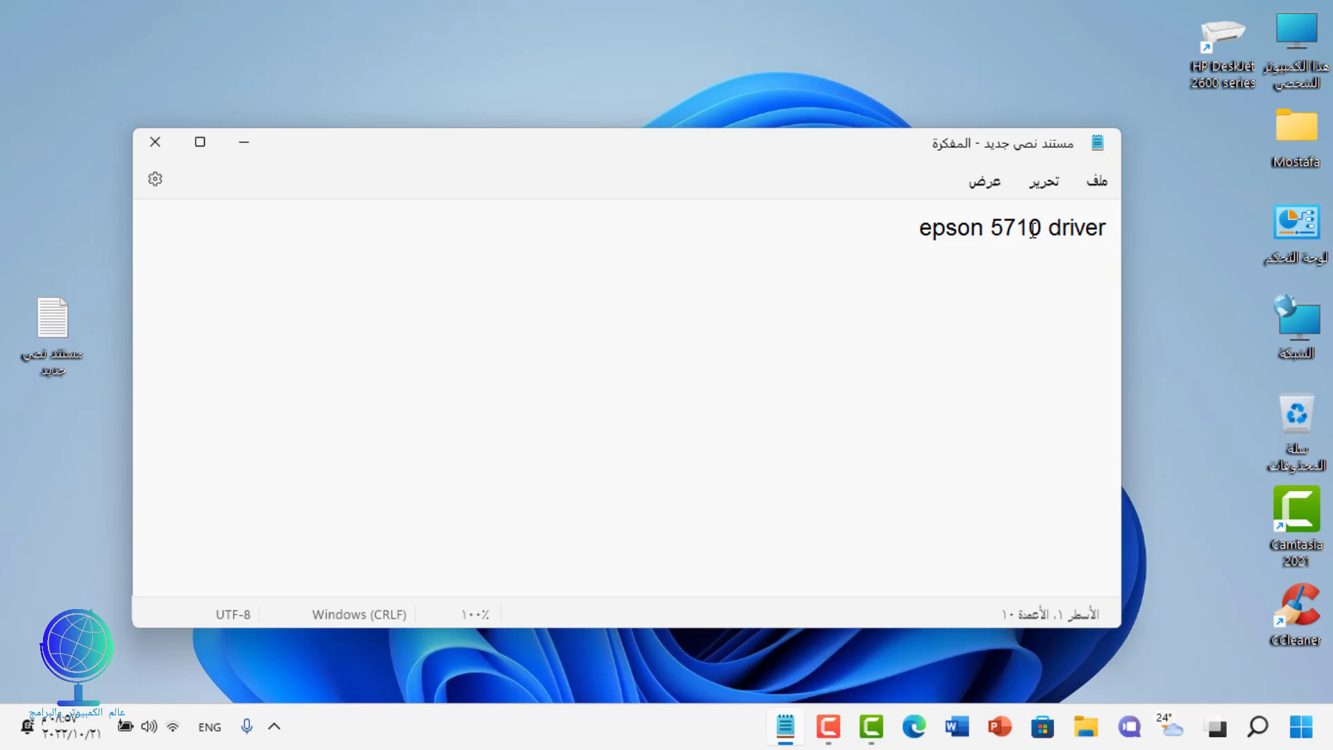
Copy the line "epson 5710 driver" from the open text document and minimise its window.
double_click(1091, 229)
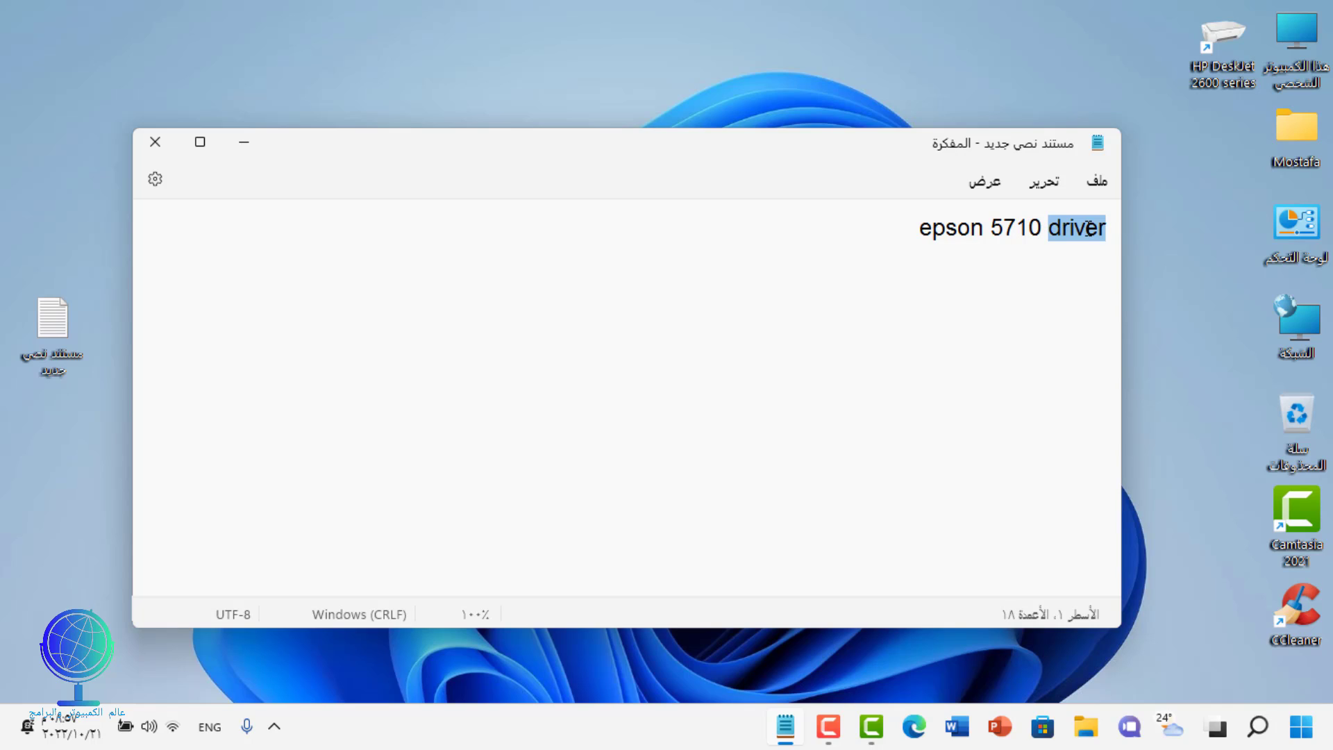
double_click(1070, 232)
triple_click(1070, 233)
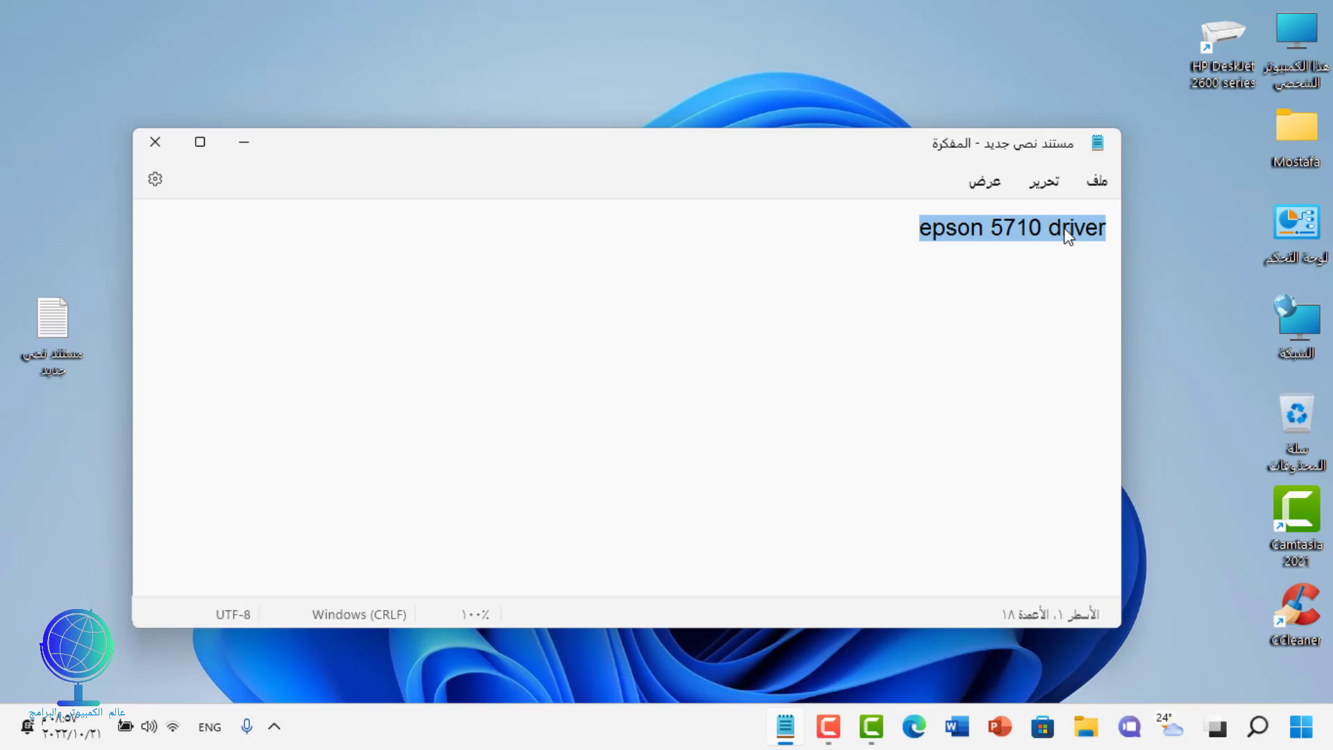
right_click(1070, 236)
click(1012, 343)
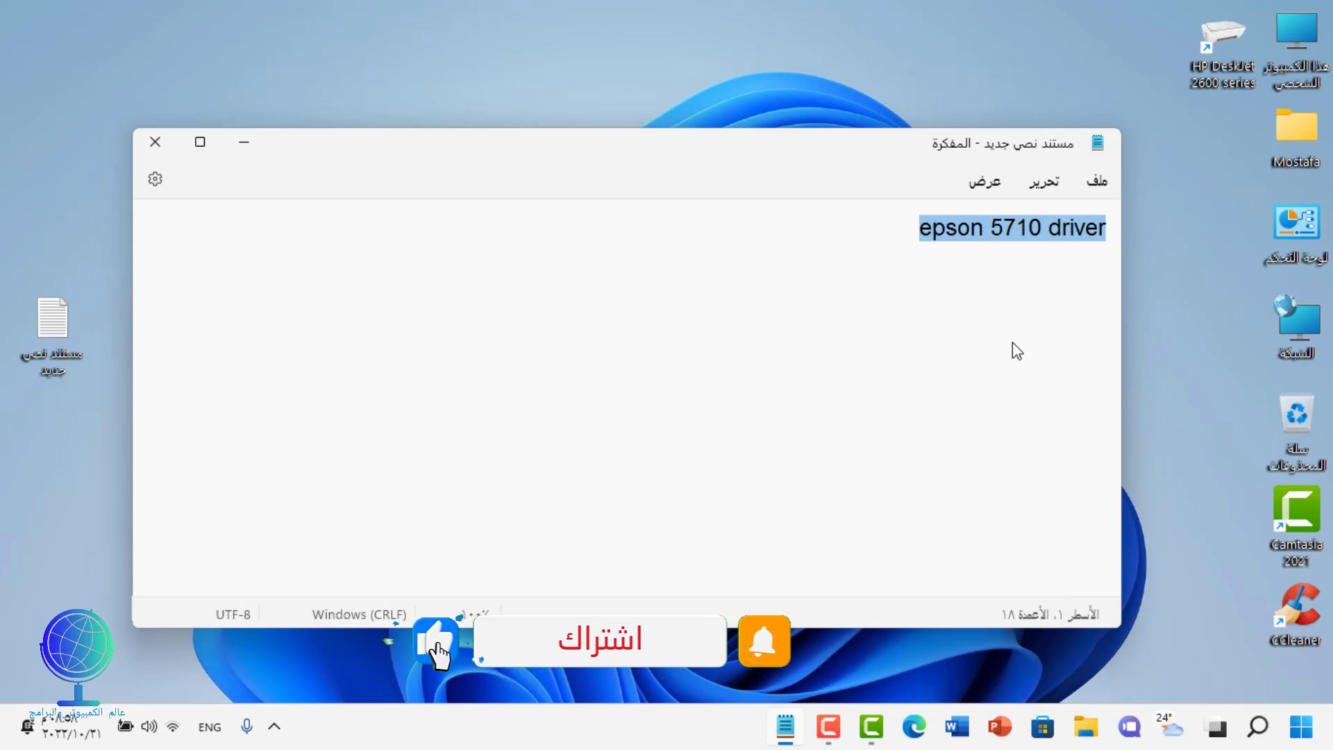
click(256, 139)
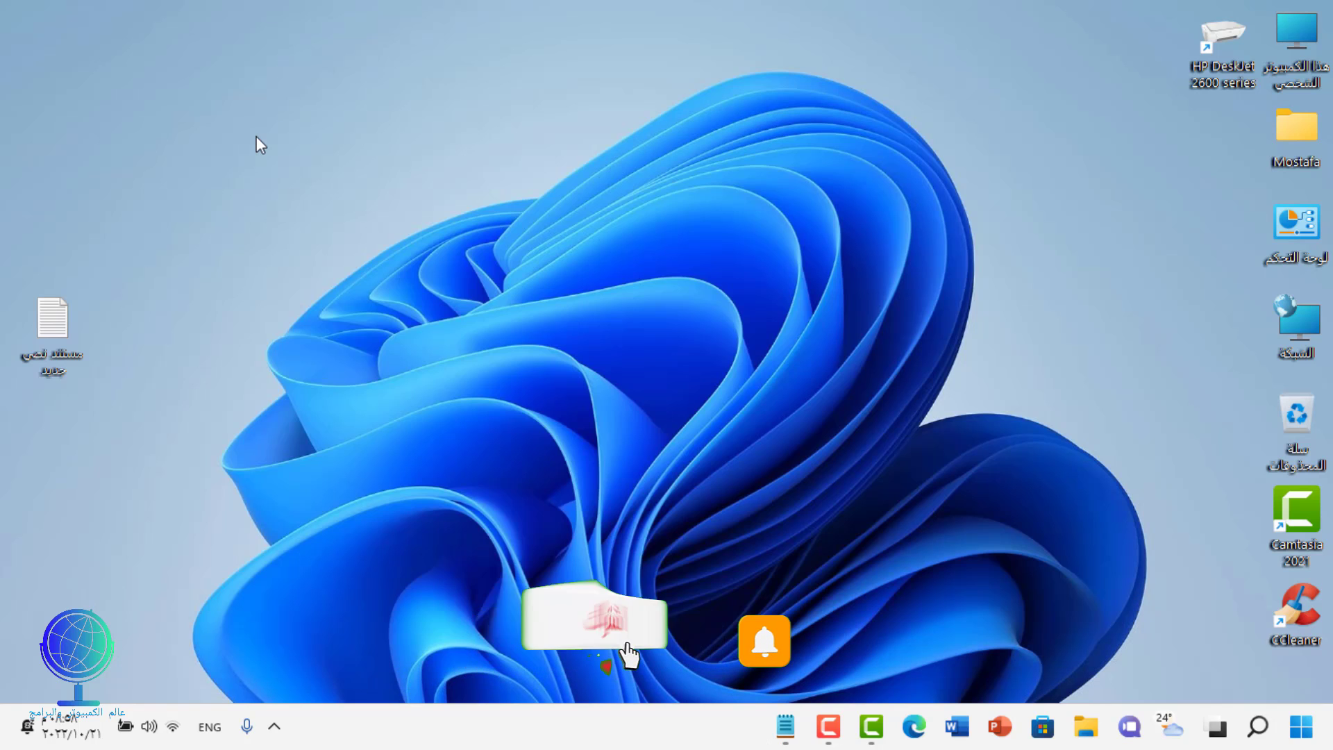
Switch to Microsoft Edge and search Google for the copied text "epson 5710 driver".
click(913, 729)
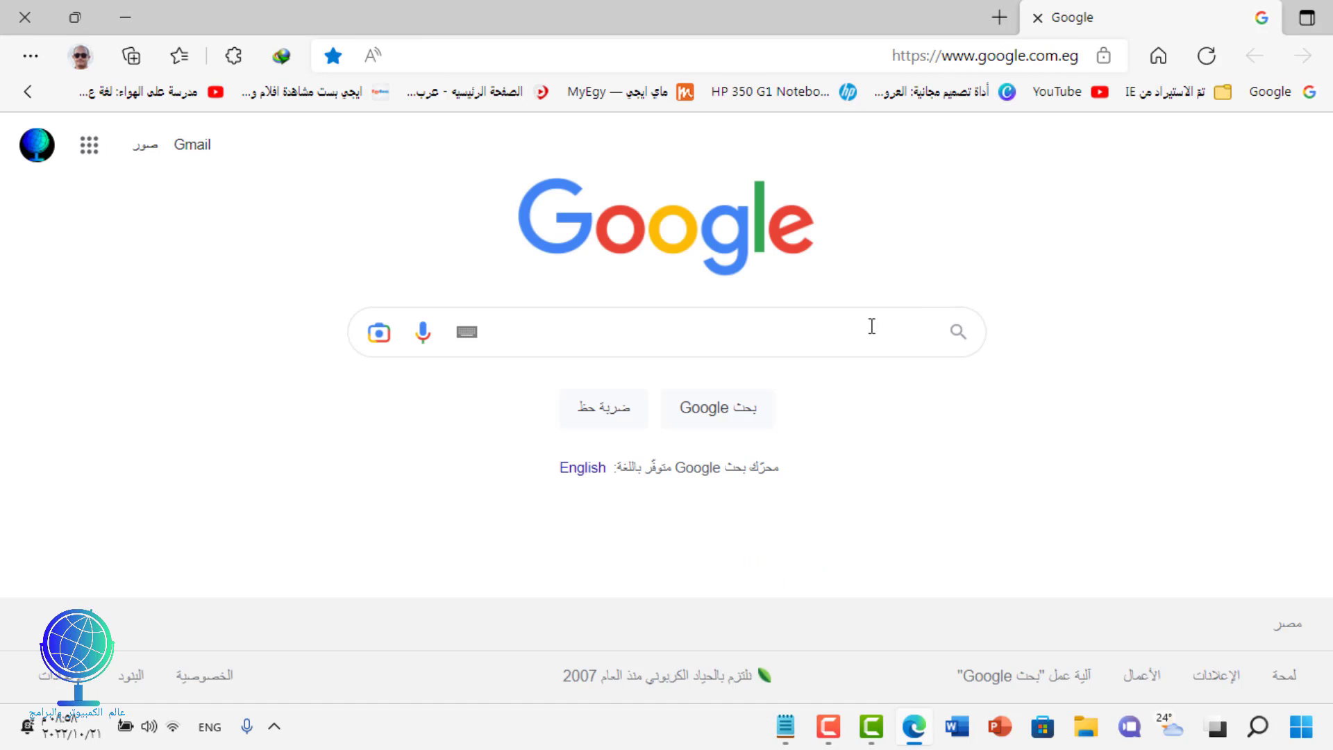
click(872, 326)
right_click(865, 329)
click(836, 301)
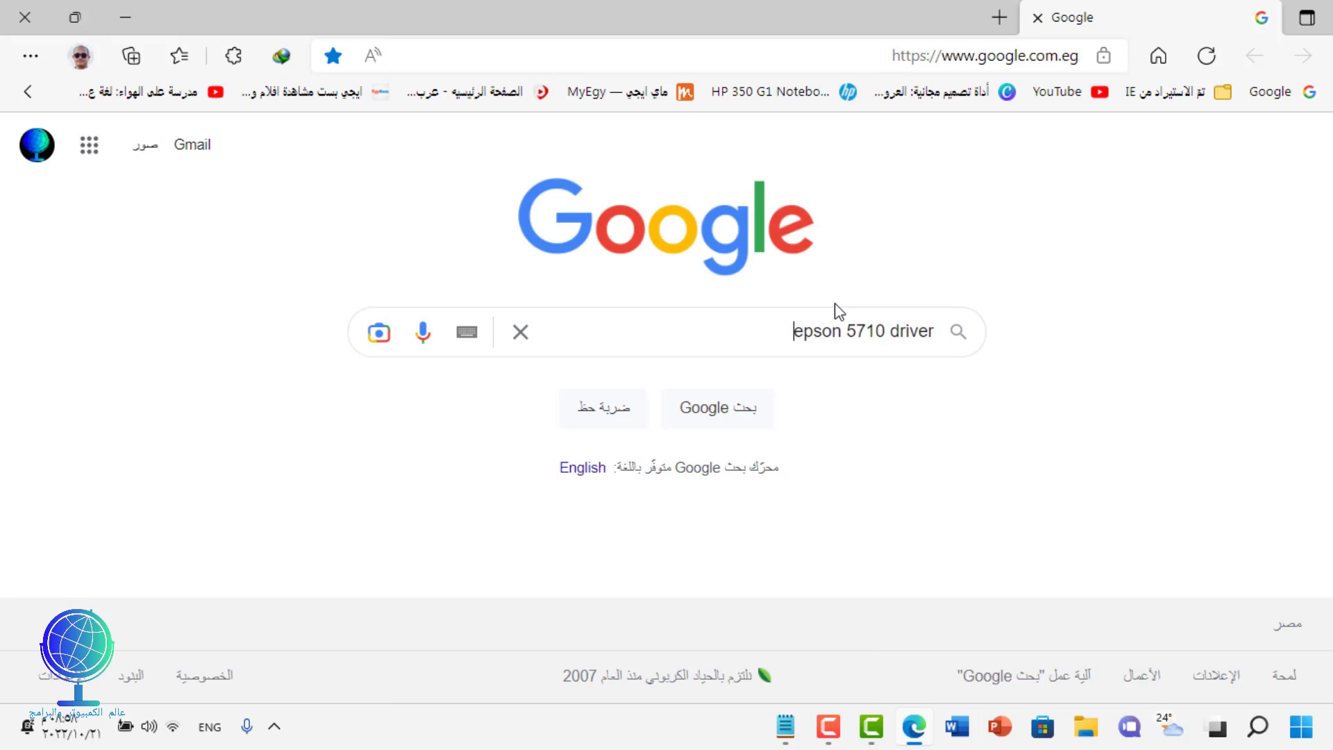
key(Return)
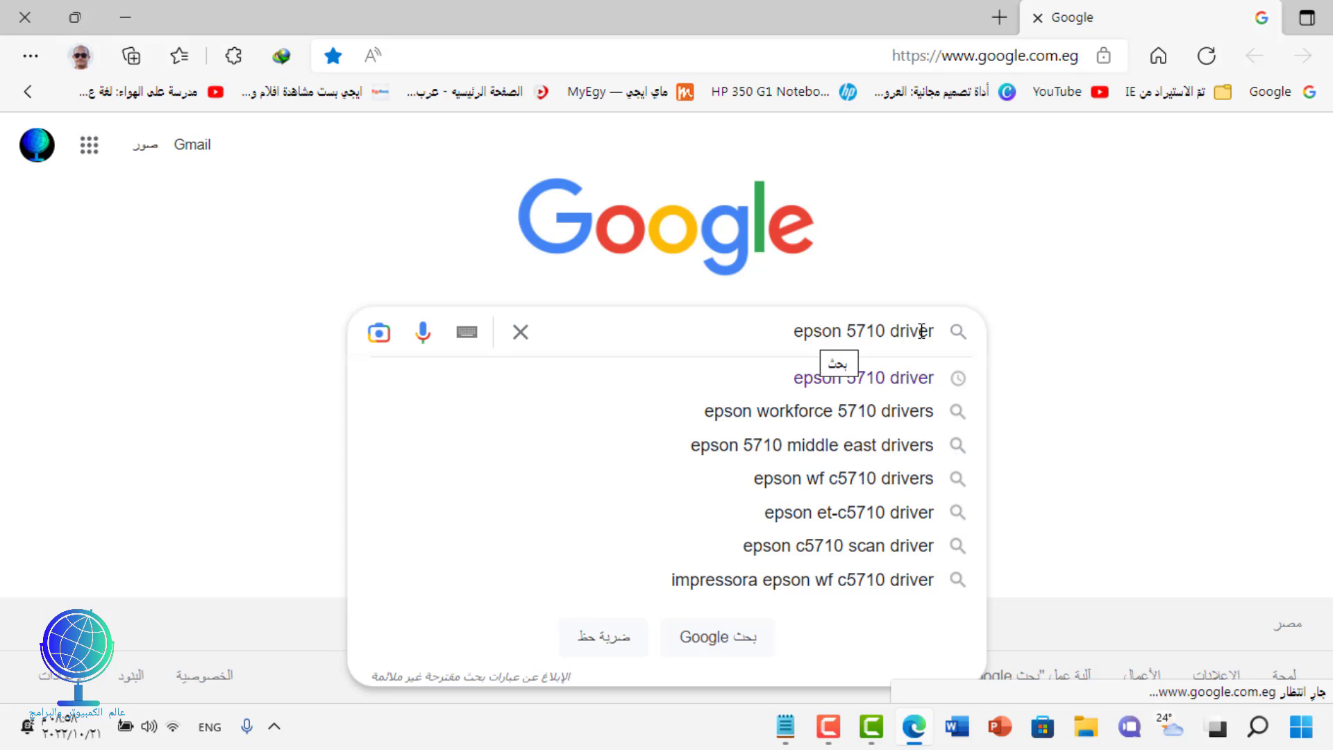
click(893, 380)
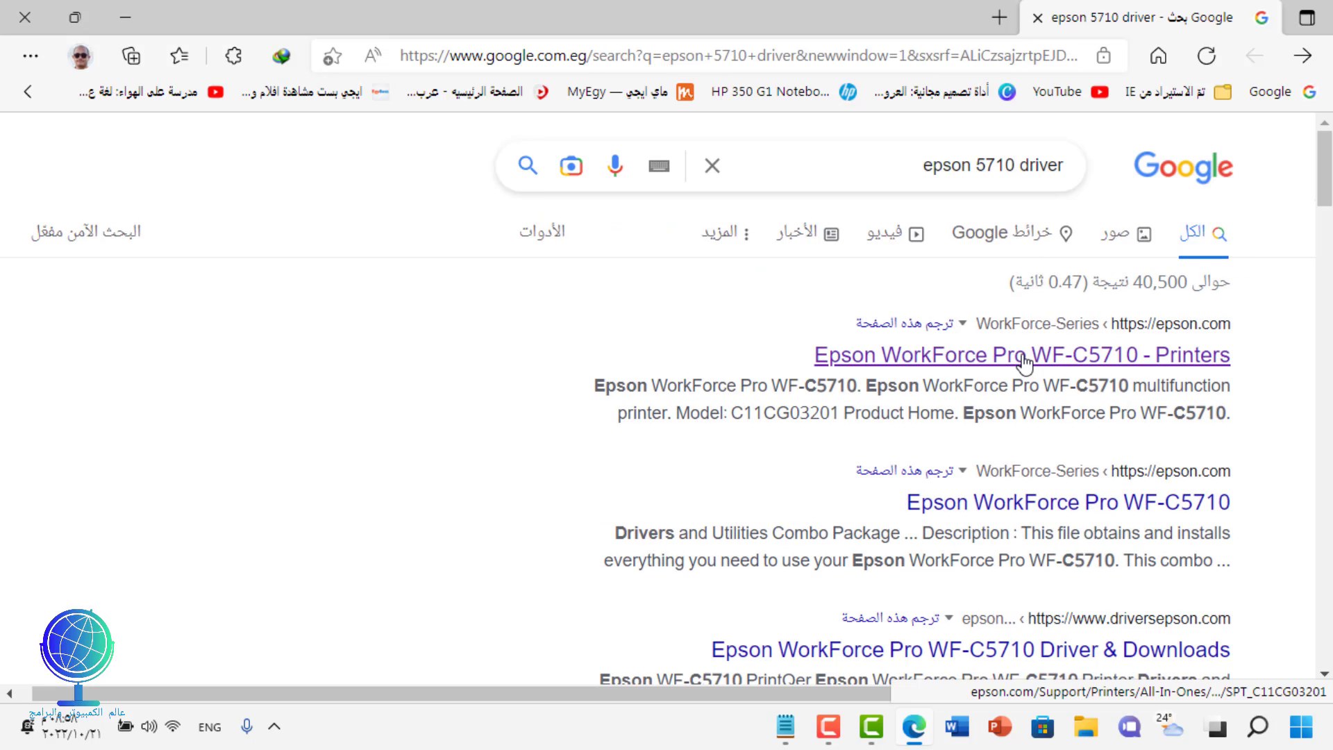
Open the epson.com result "Epson WorkForce Pro WF-C5710 - Printers" and look over the support page around its Downloads section.
click(1025, 356)
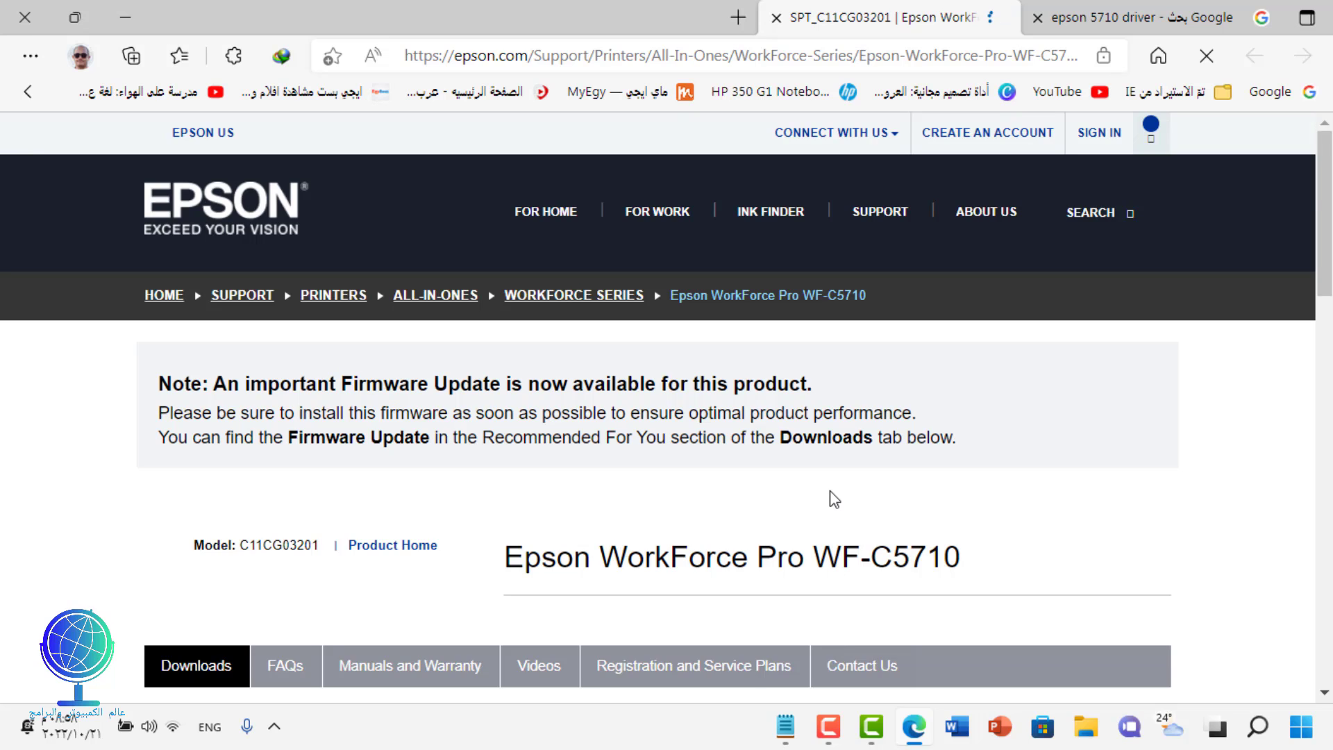
scroll(834, 499, down, 3)
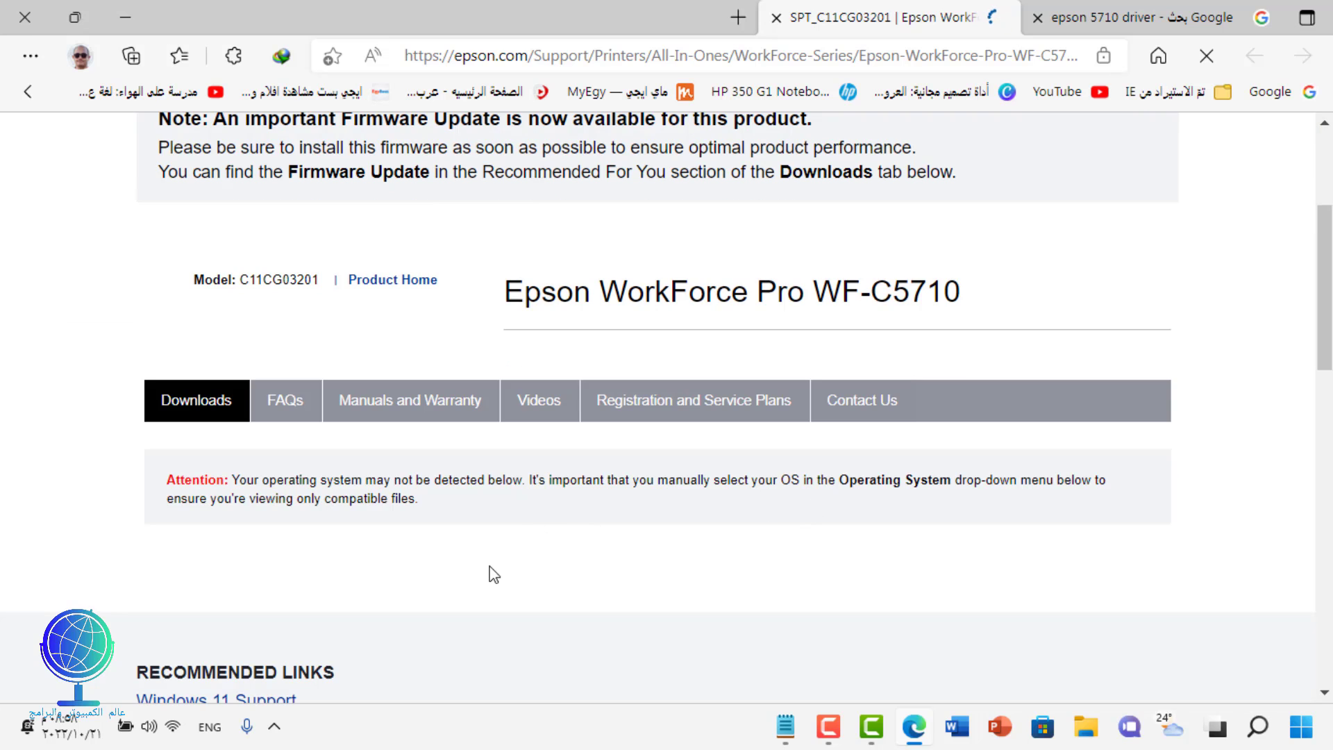
scroll(526, 515, up, 3)
scroll(526, 515, down, 3)
scroll(528, 515, down, 3)
scroll(528, 515, up, 4)
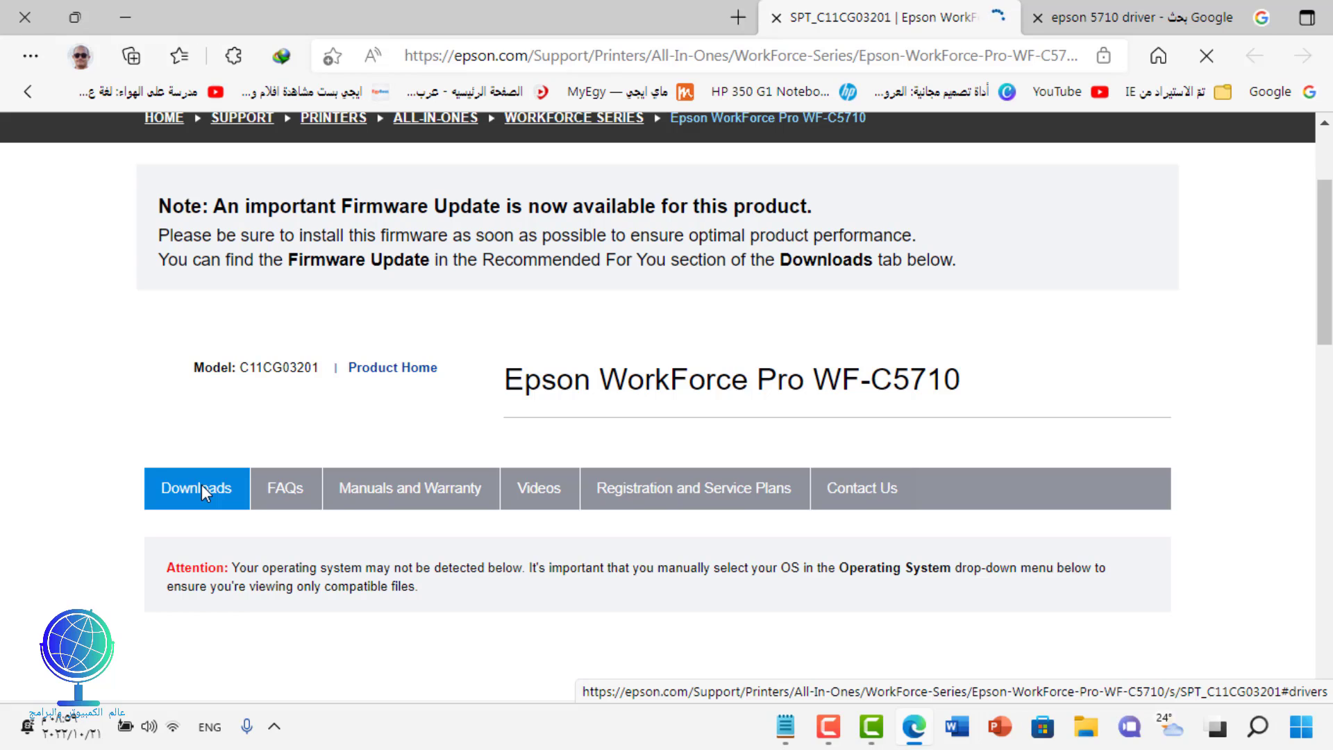
scroll(202, 484, down, 3)
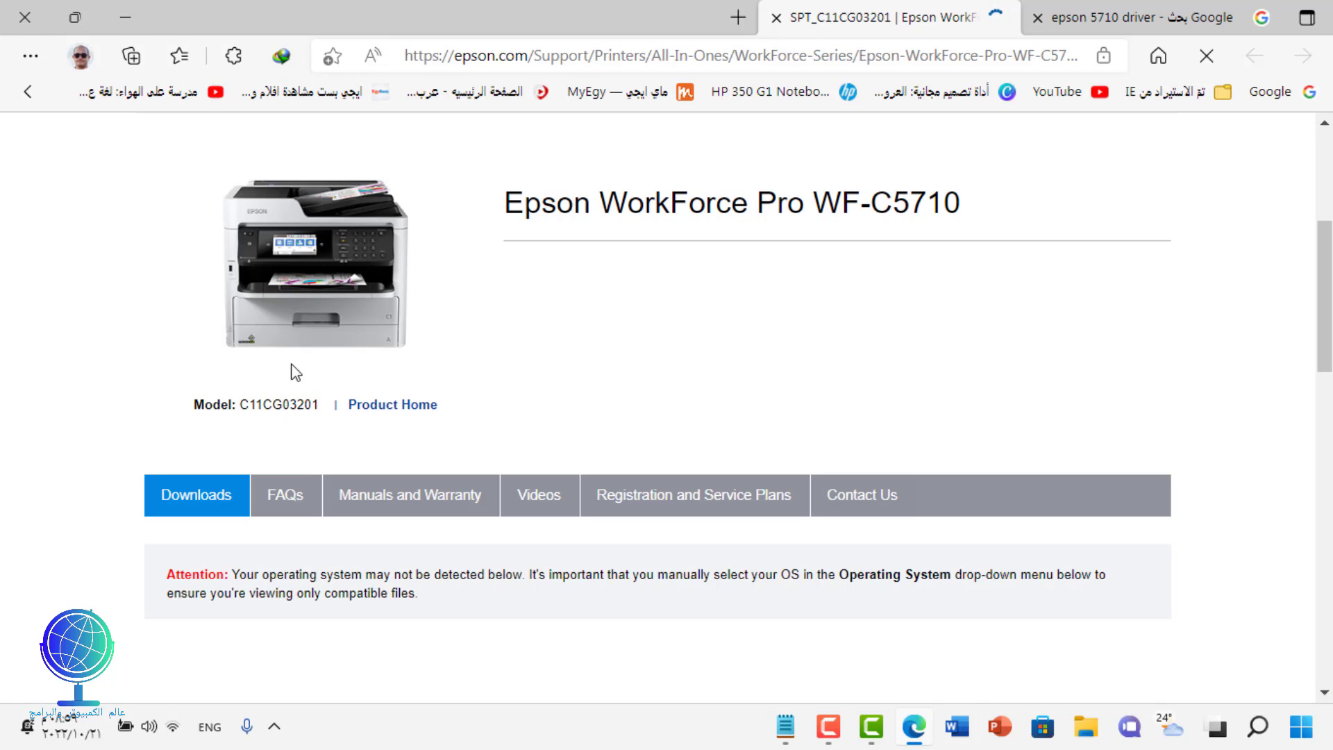
scroll(396, 342, down, 7)
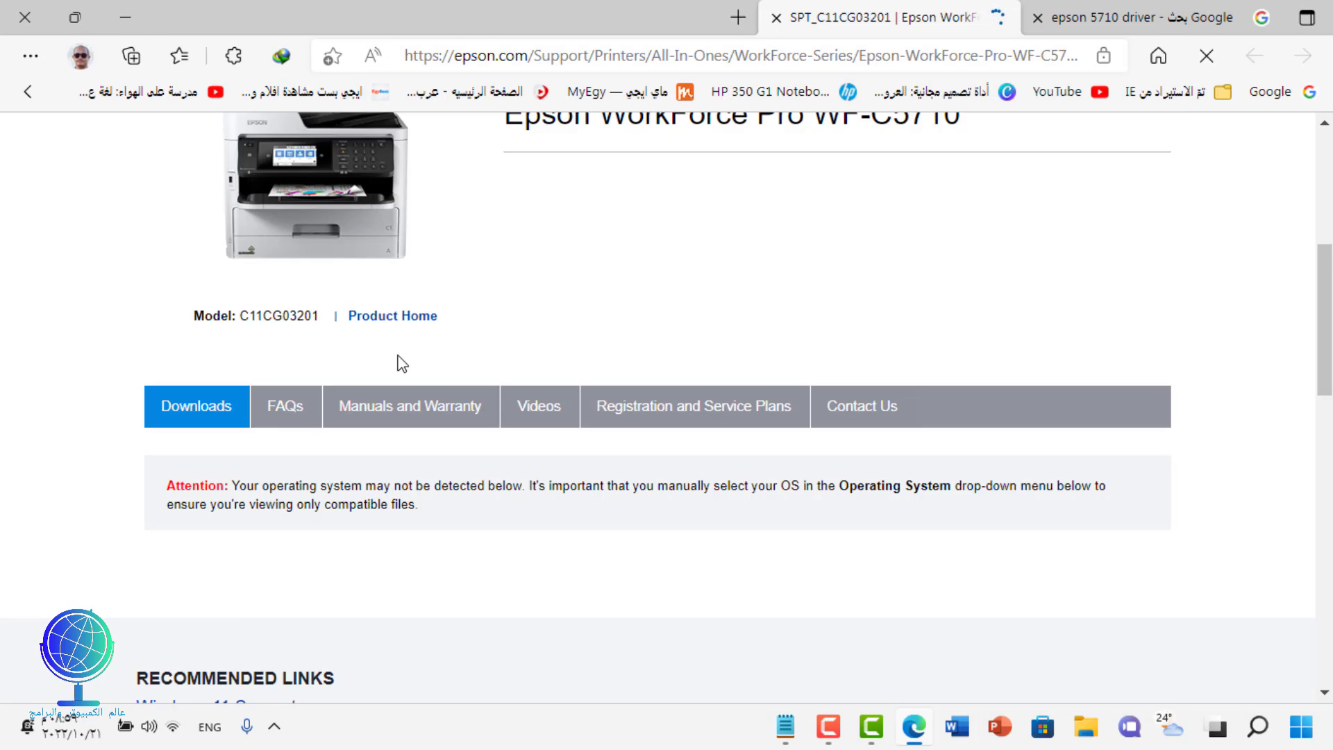
scroll(396, 375, up, 3)
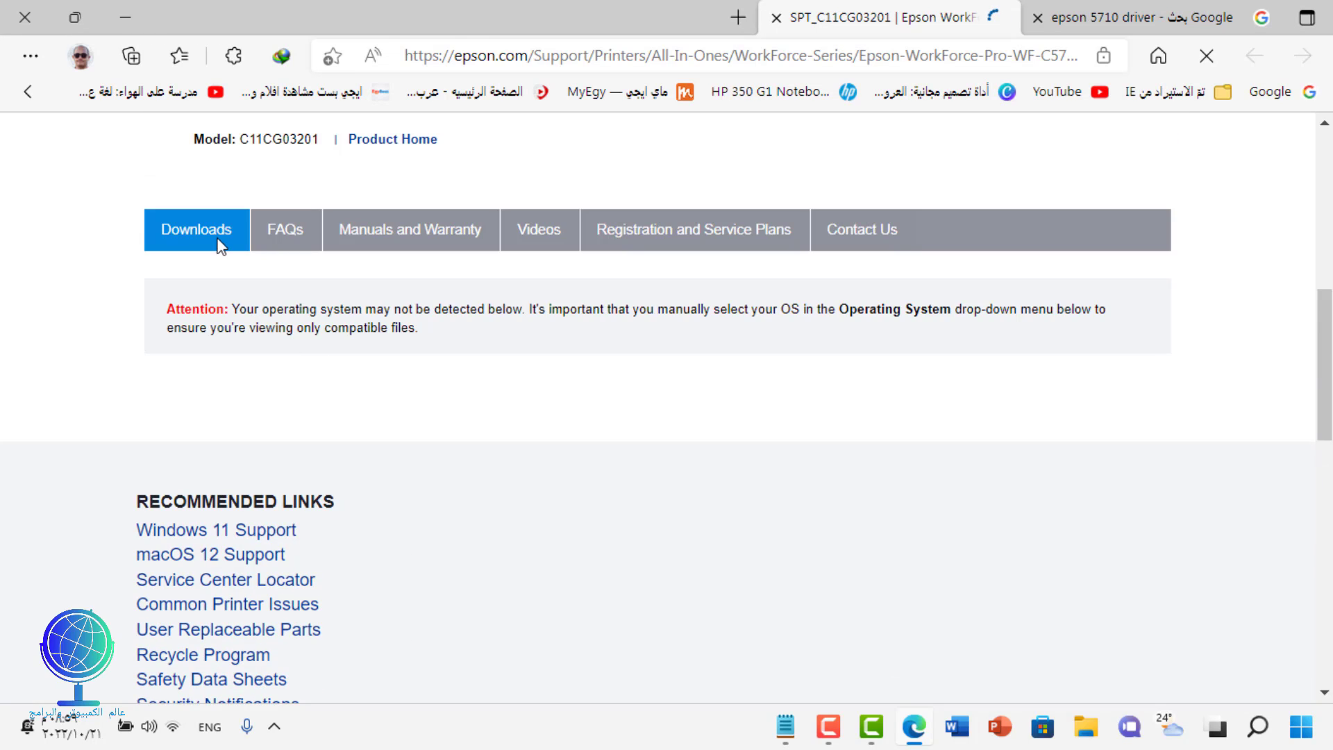
scroll(234, 309, up, 4)
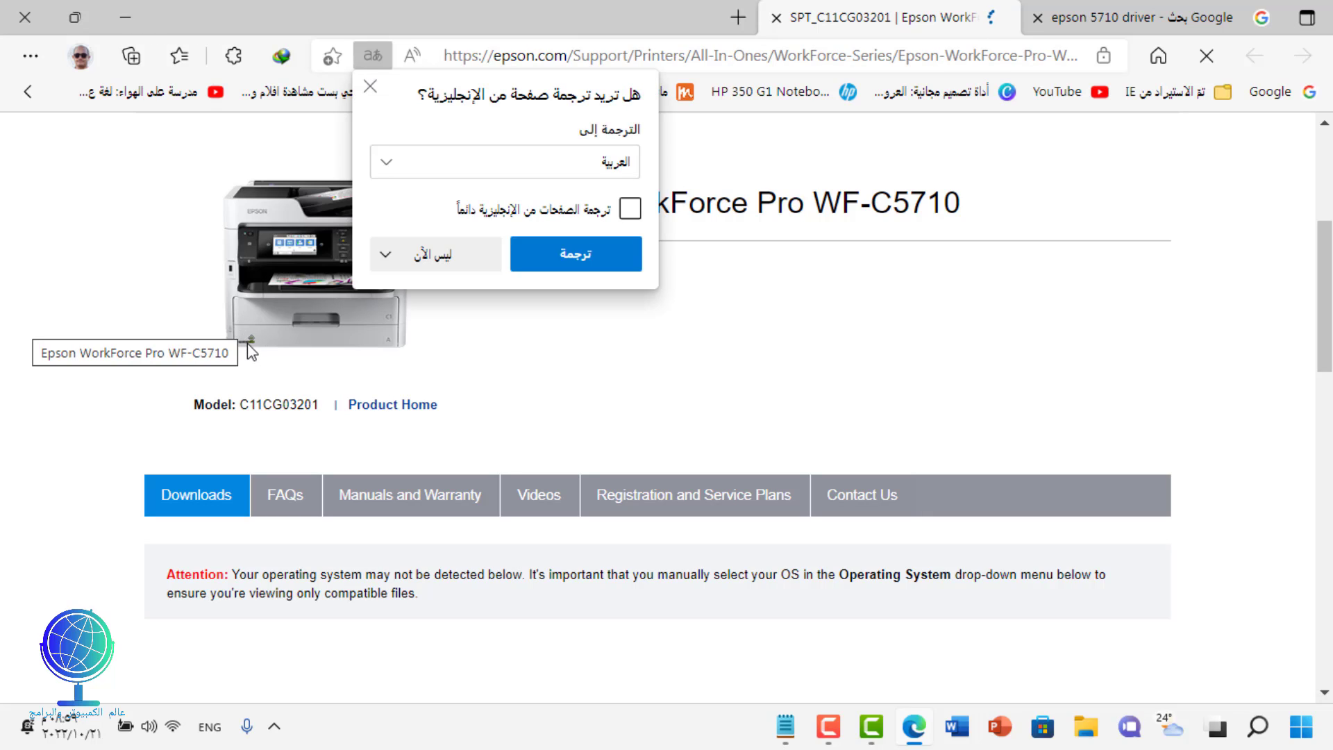
Try to translate the Epson support page from English into Arabic.
click(625, 262)
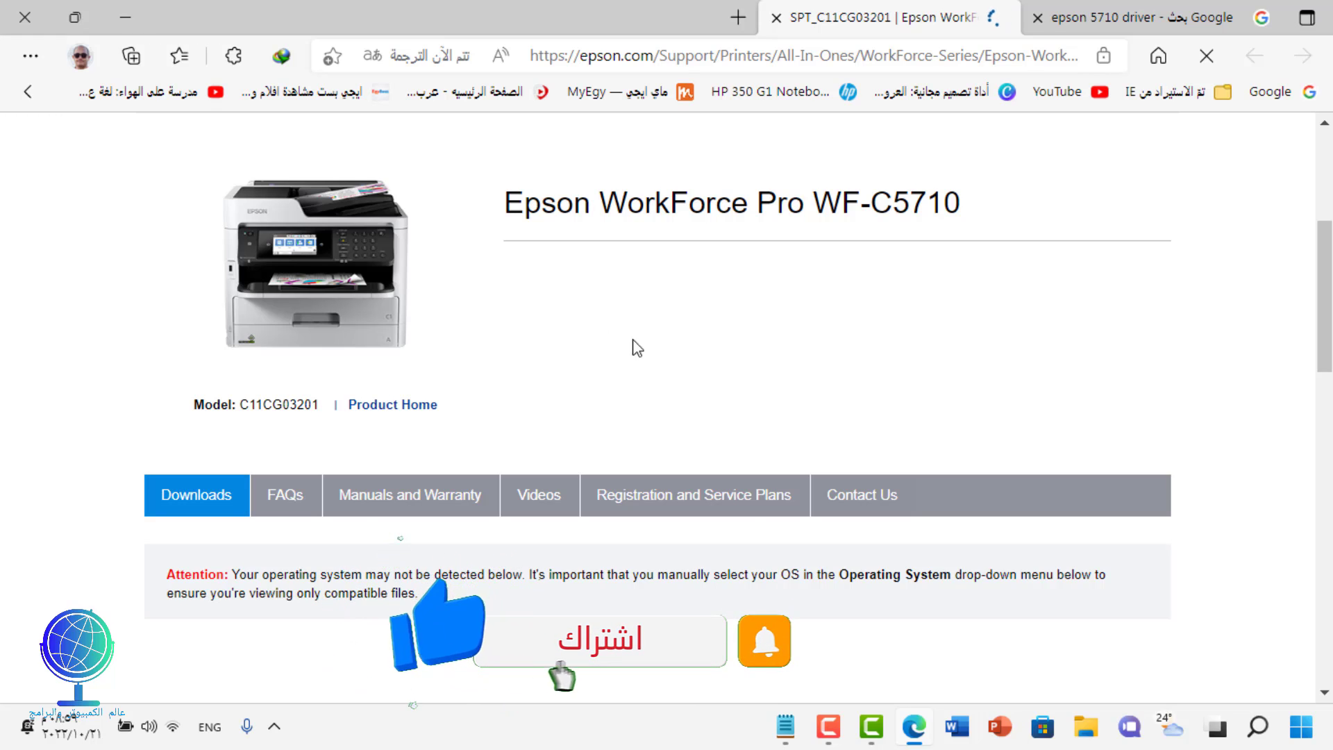
scroll(664, 382, down, 3)
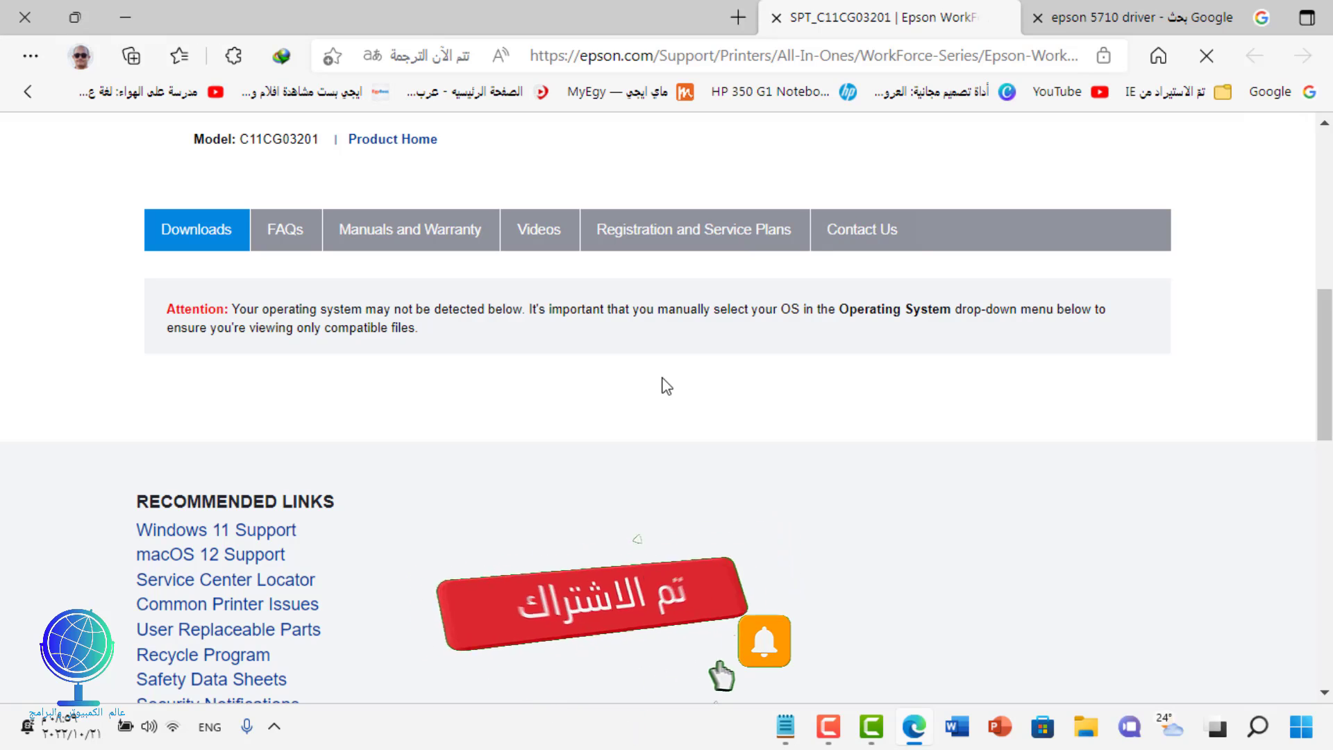
scroll(665, 388, up, 3)
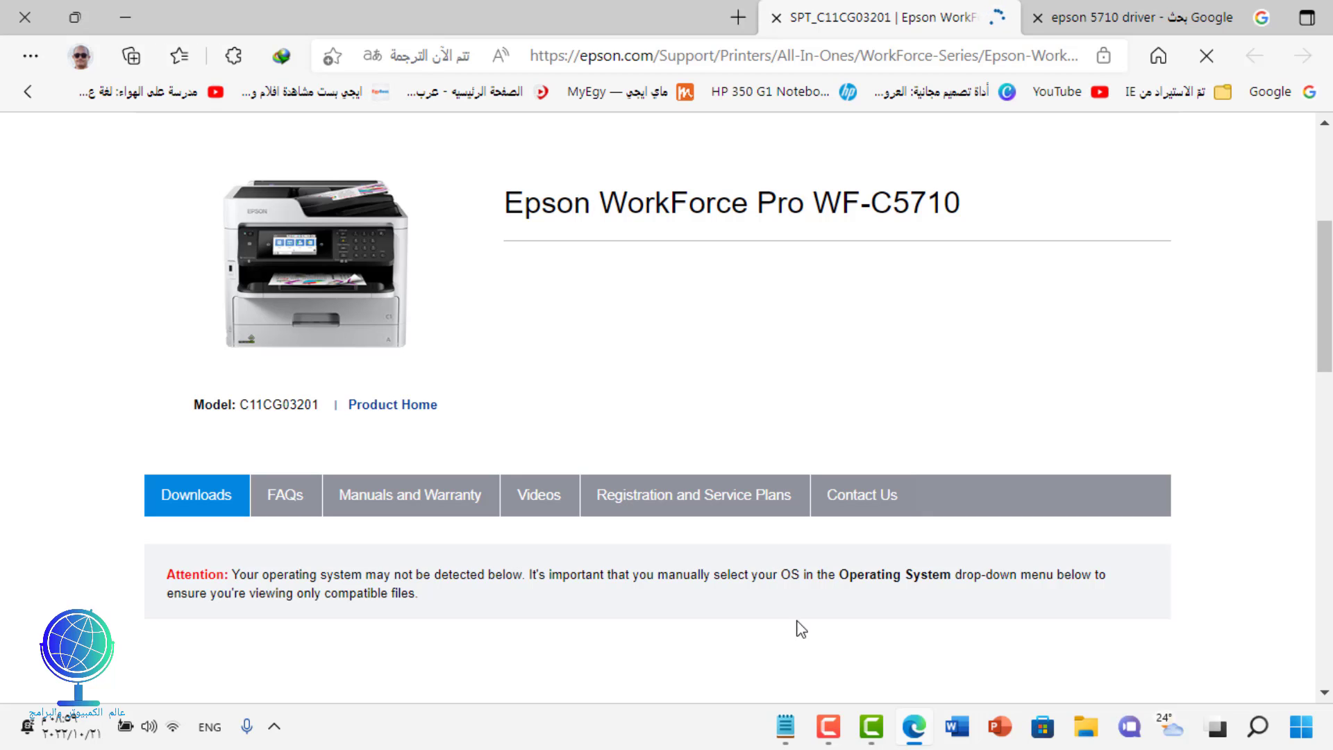
click(828, 737)
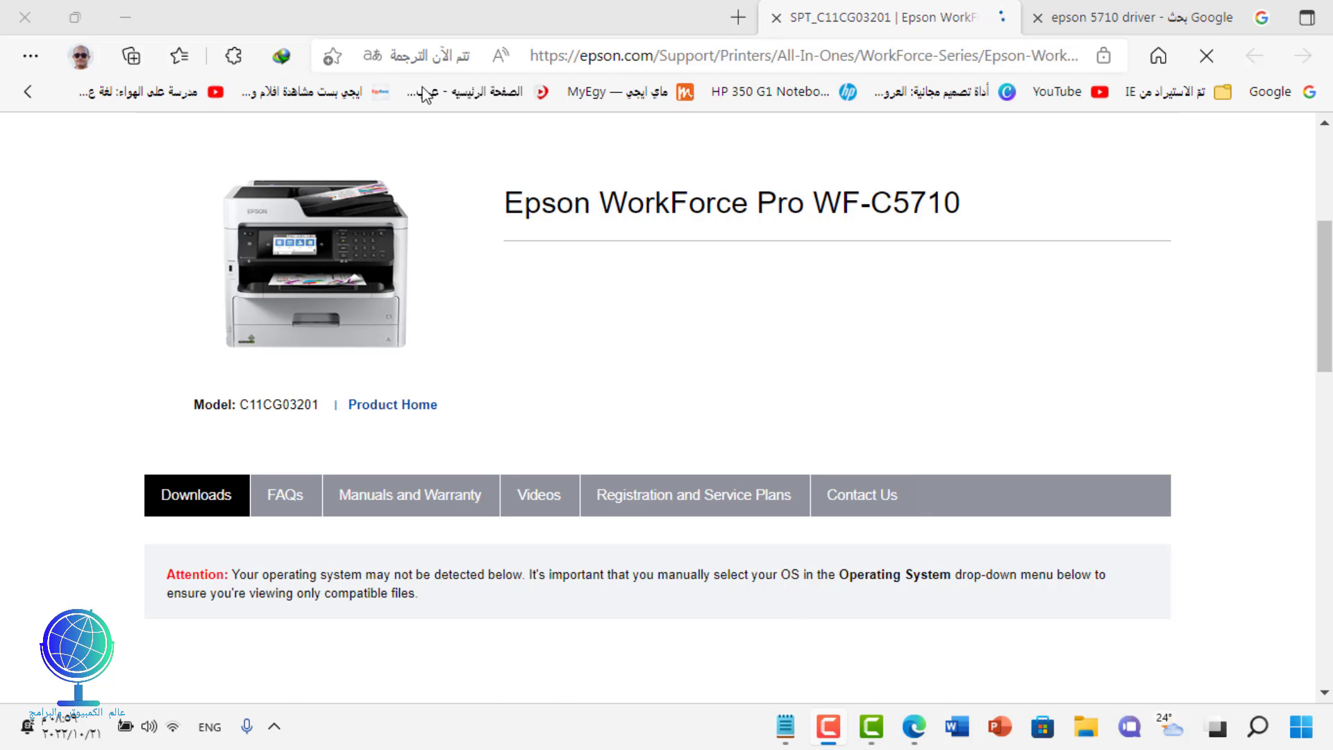
Check which operating systems are offered for the WF-C5710 downloads.
scroll(476, 345, down, 5)
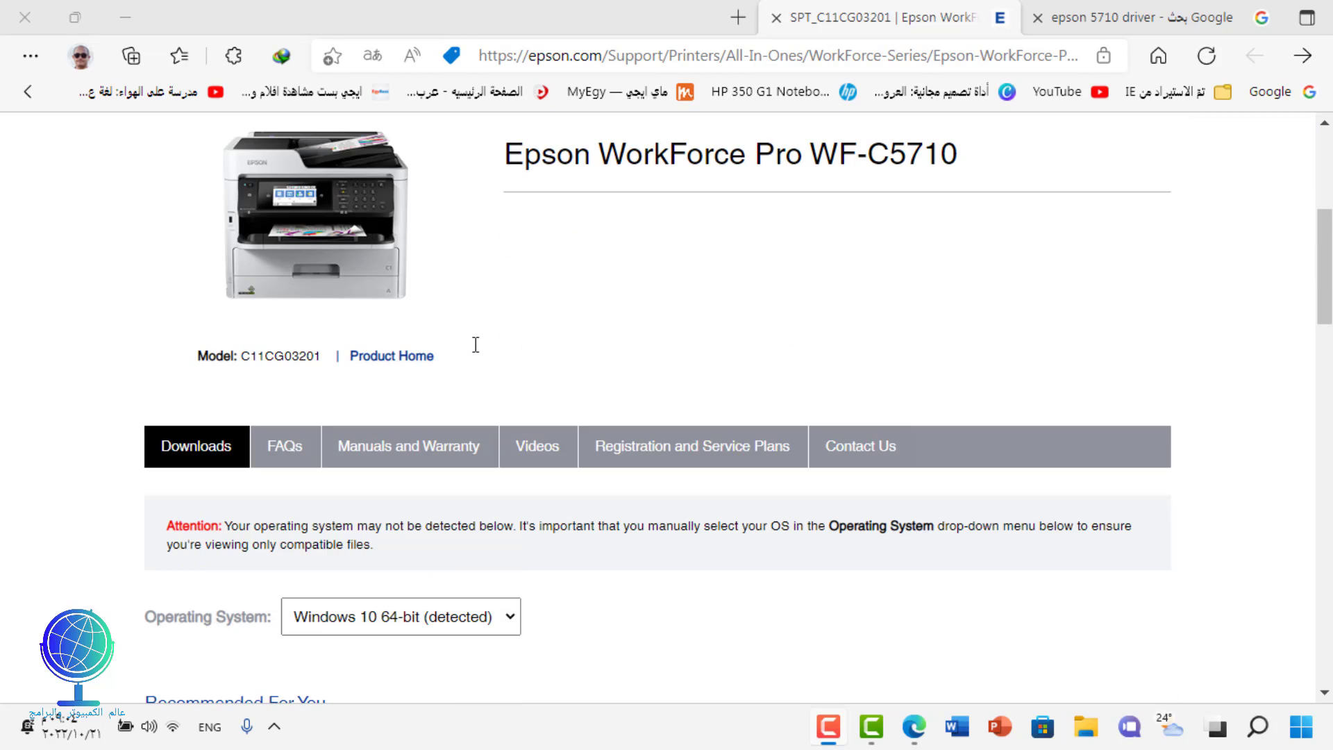
scroll(476, 345, down, 3)
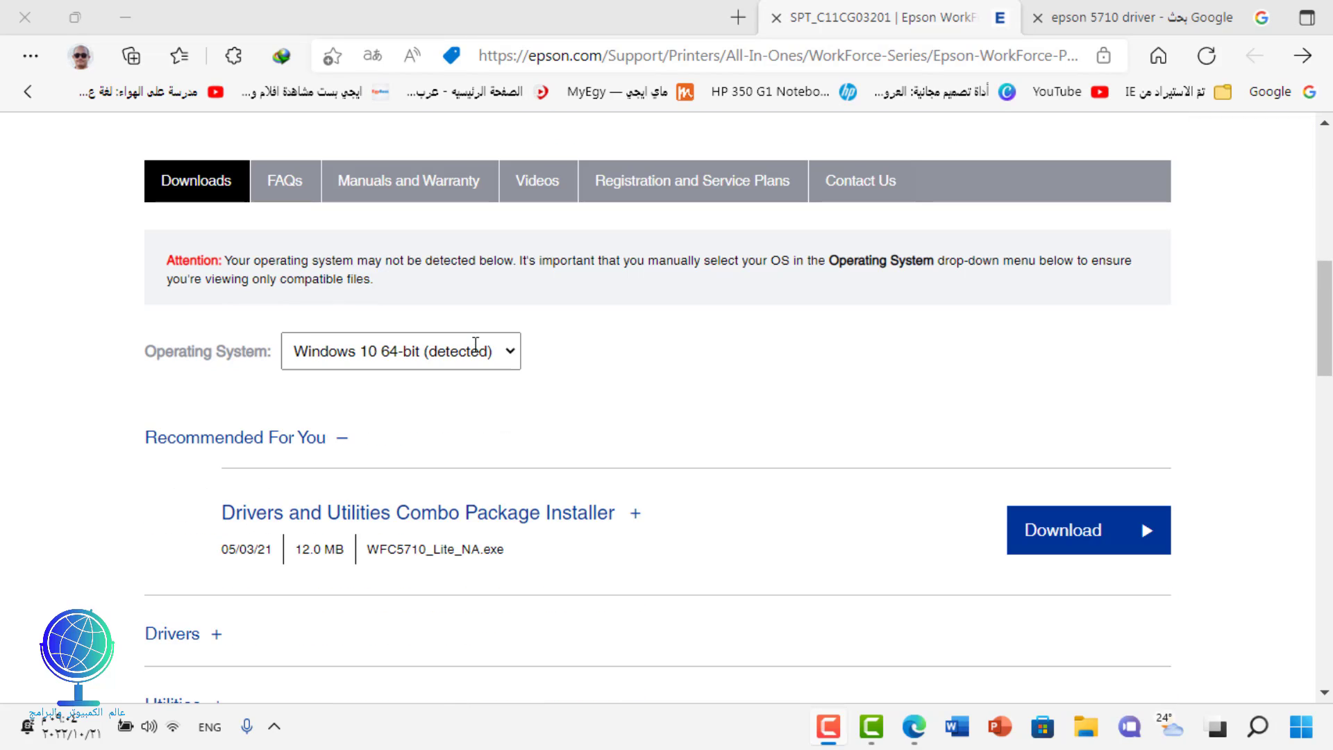
click(511, 358)
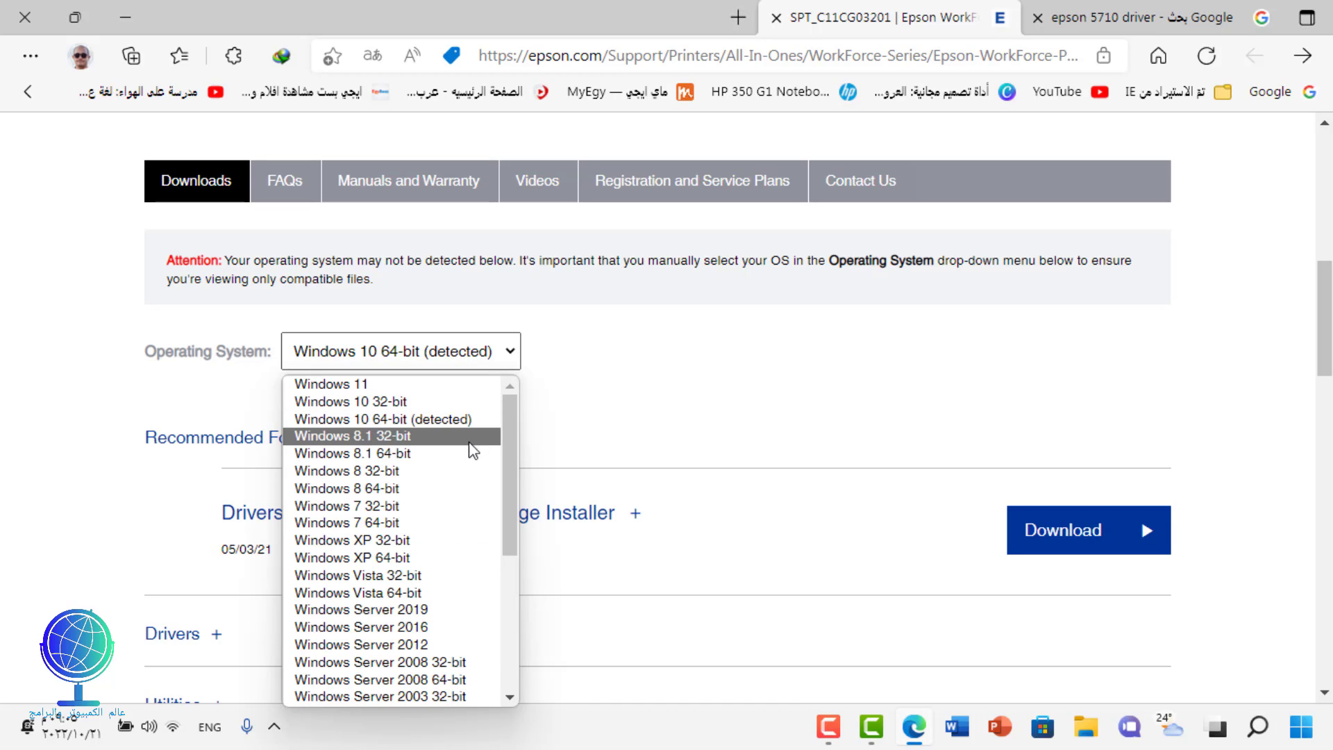
click(613, 373)
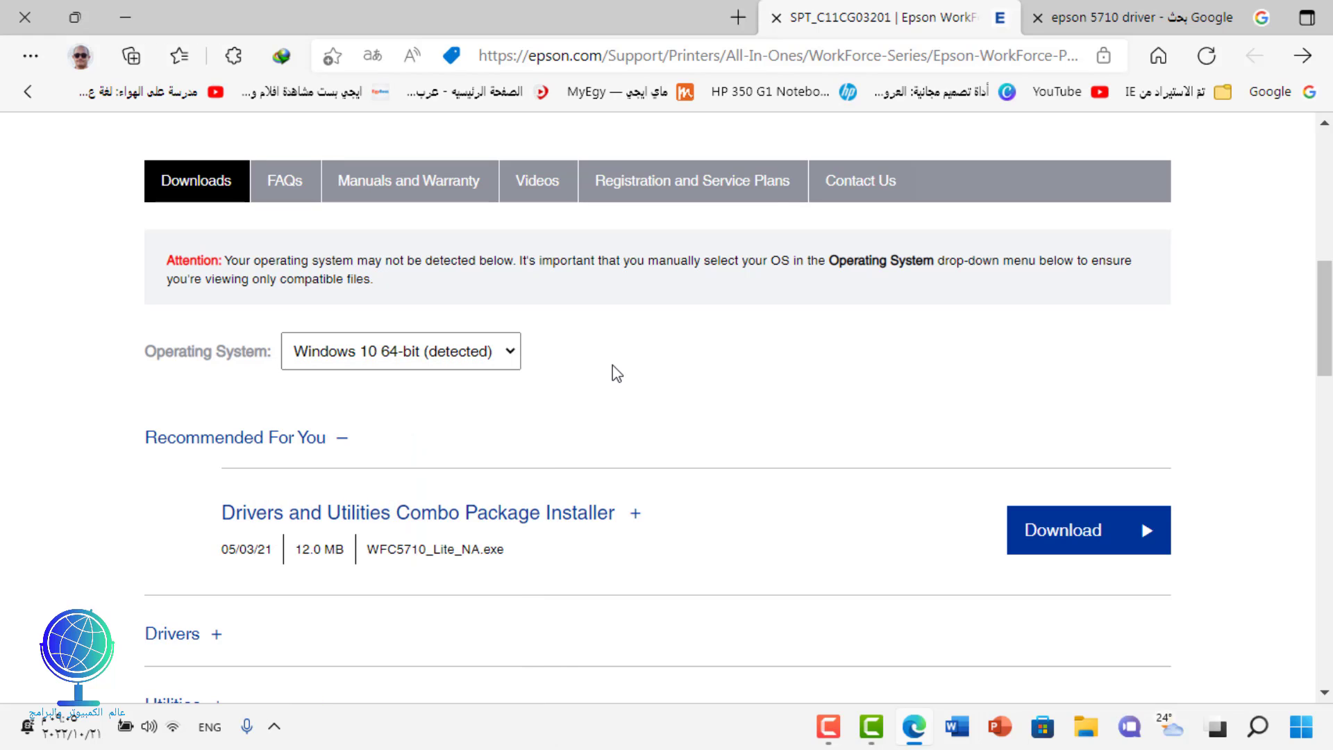
Expand the Drivers section and request the Printer Driver v2.63.01 download, cancelling the duplicate download.
scroll(617, 373, down, 1)
scroll(613, 373, down, 2)
scroll(583, 366, down, 1)
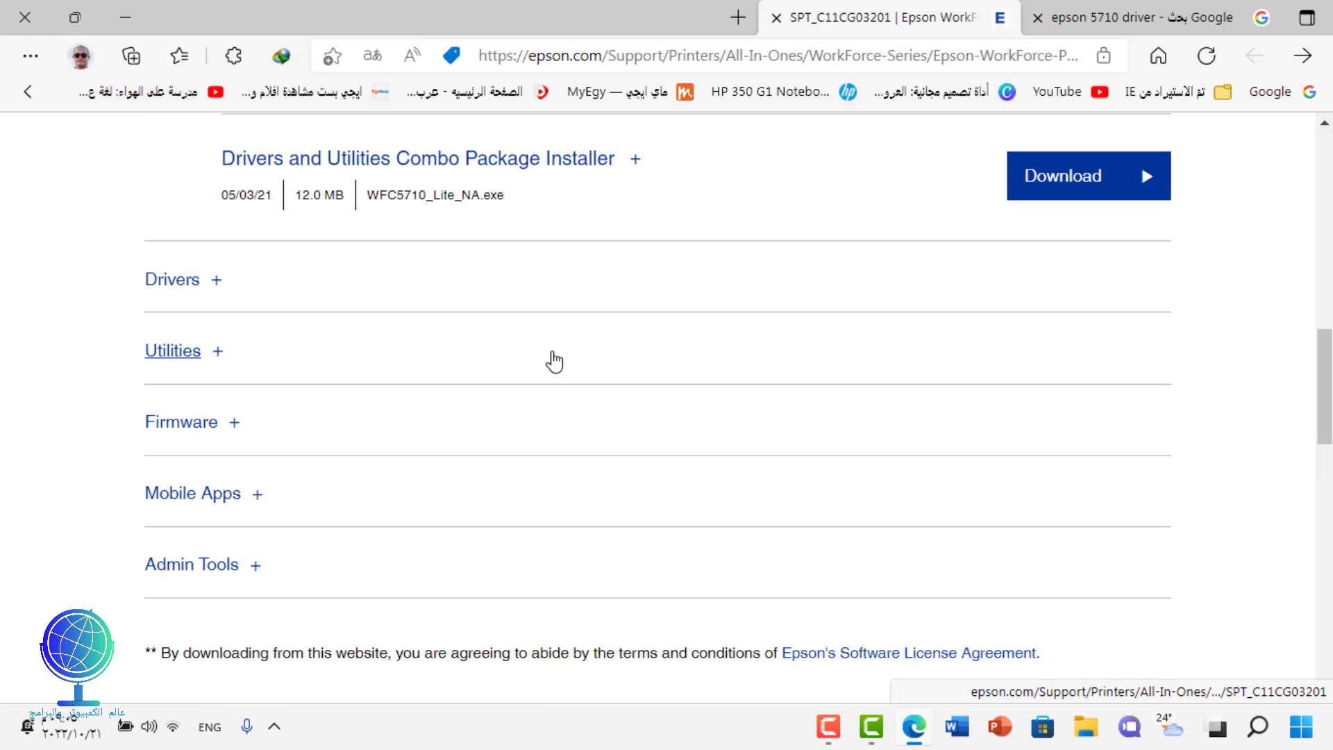
click(192, 281)
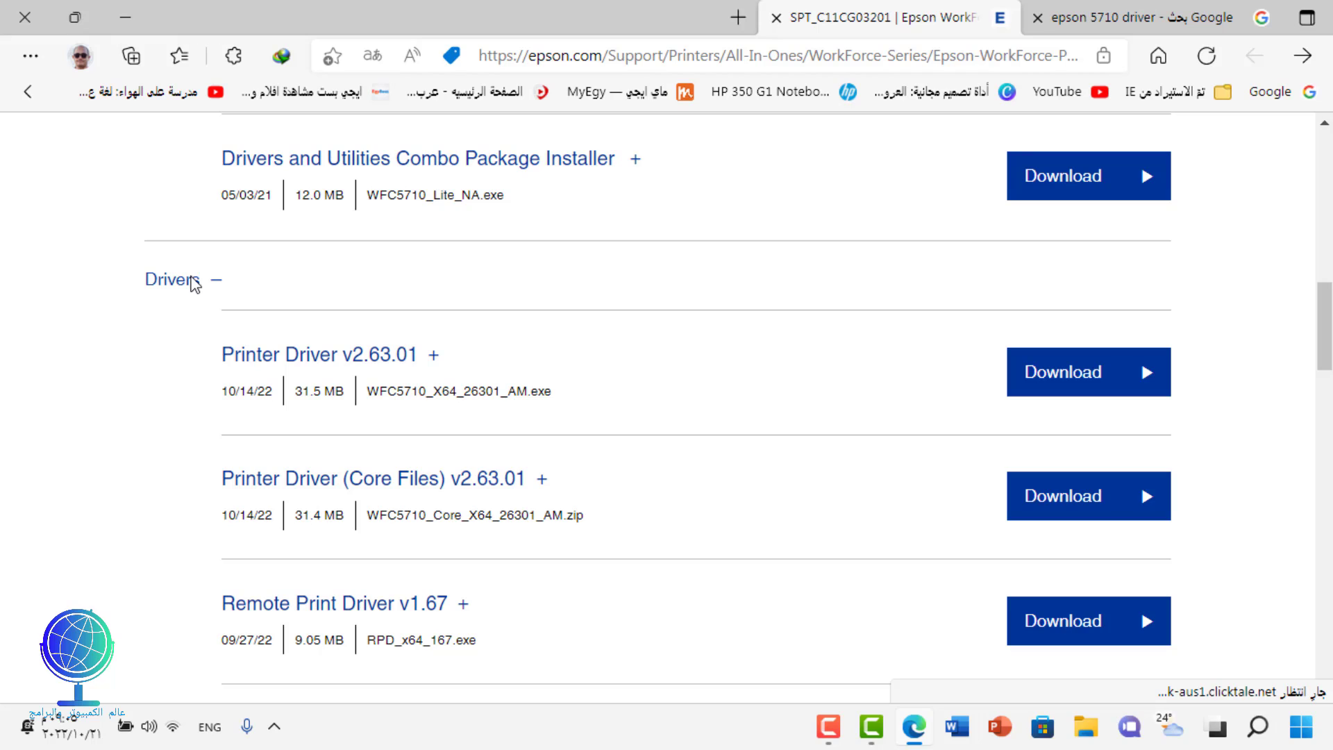
scroll(198, 395, down, 1)
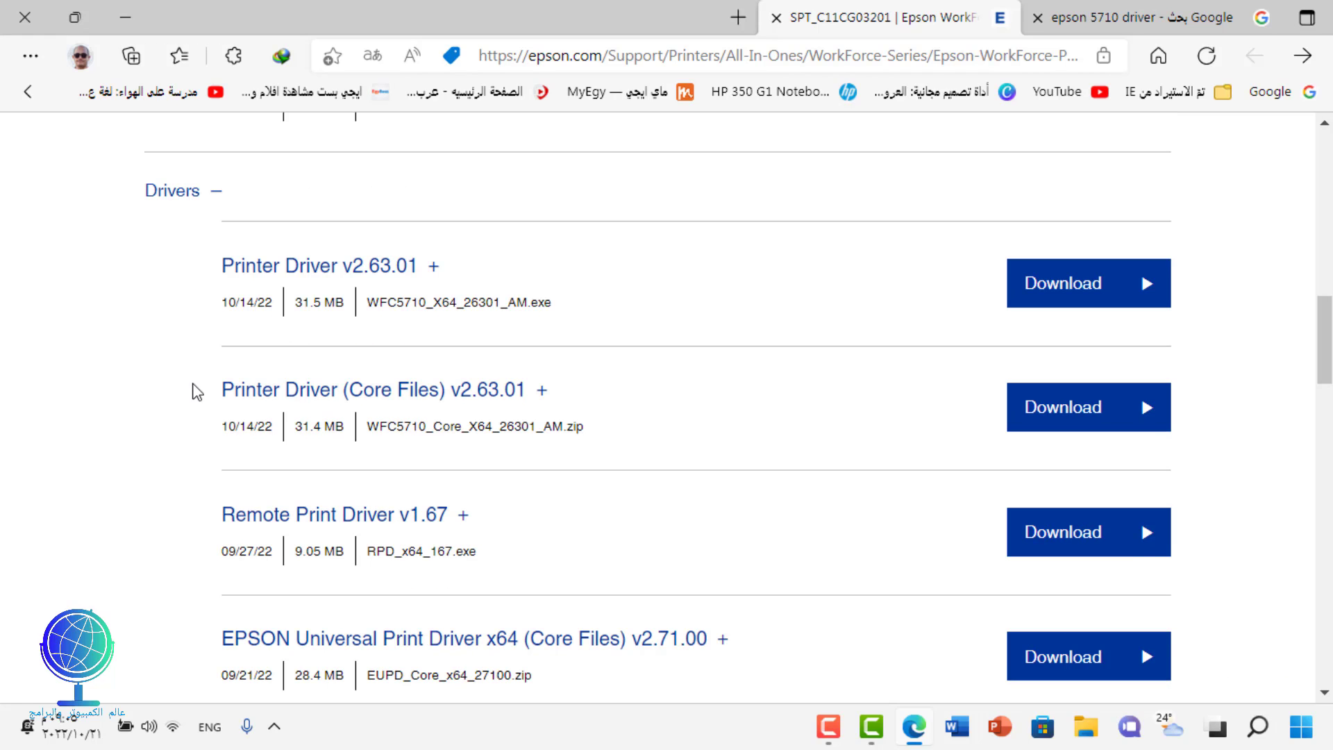
right_click(197, 392)
click(94, 262)
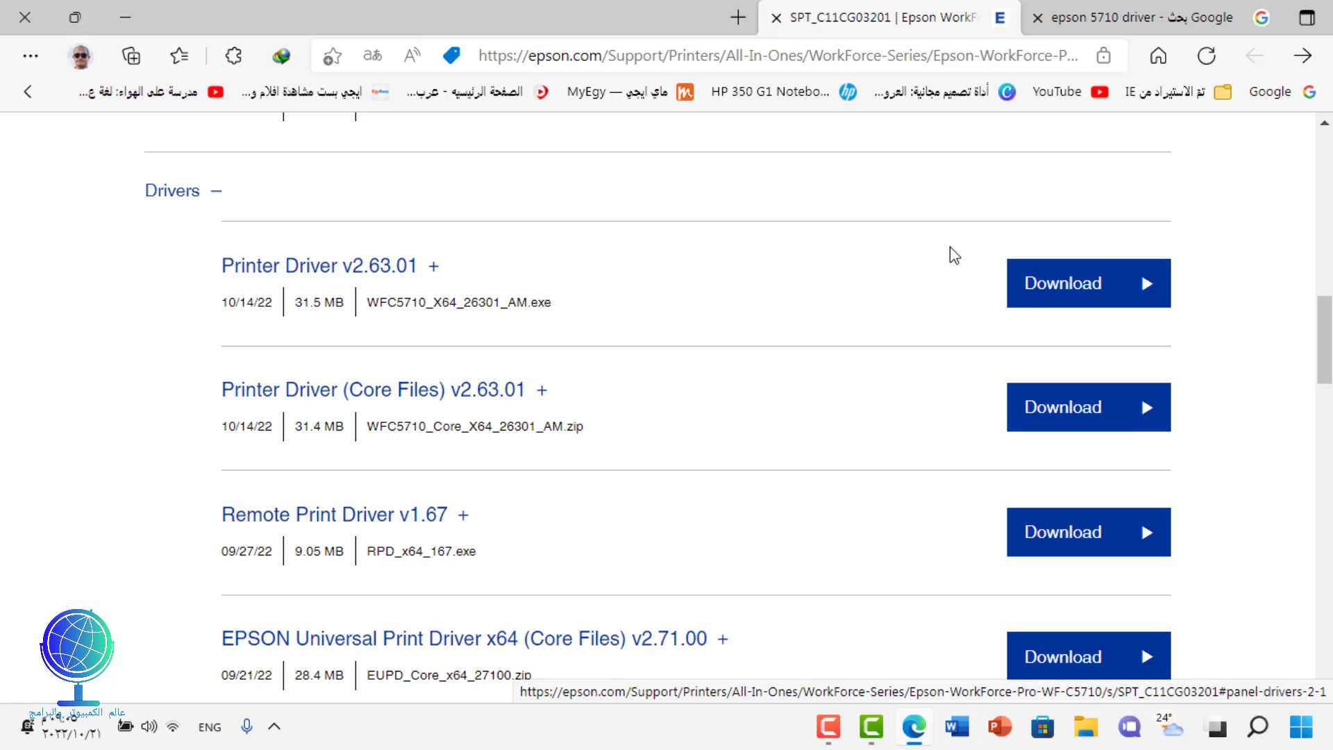
click(1065, 295)
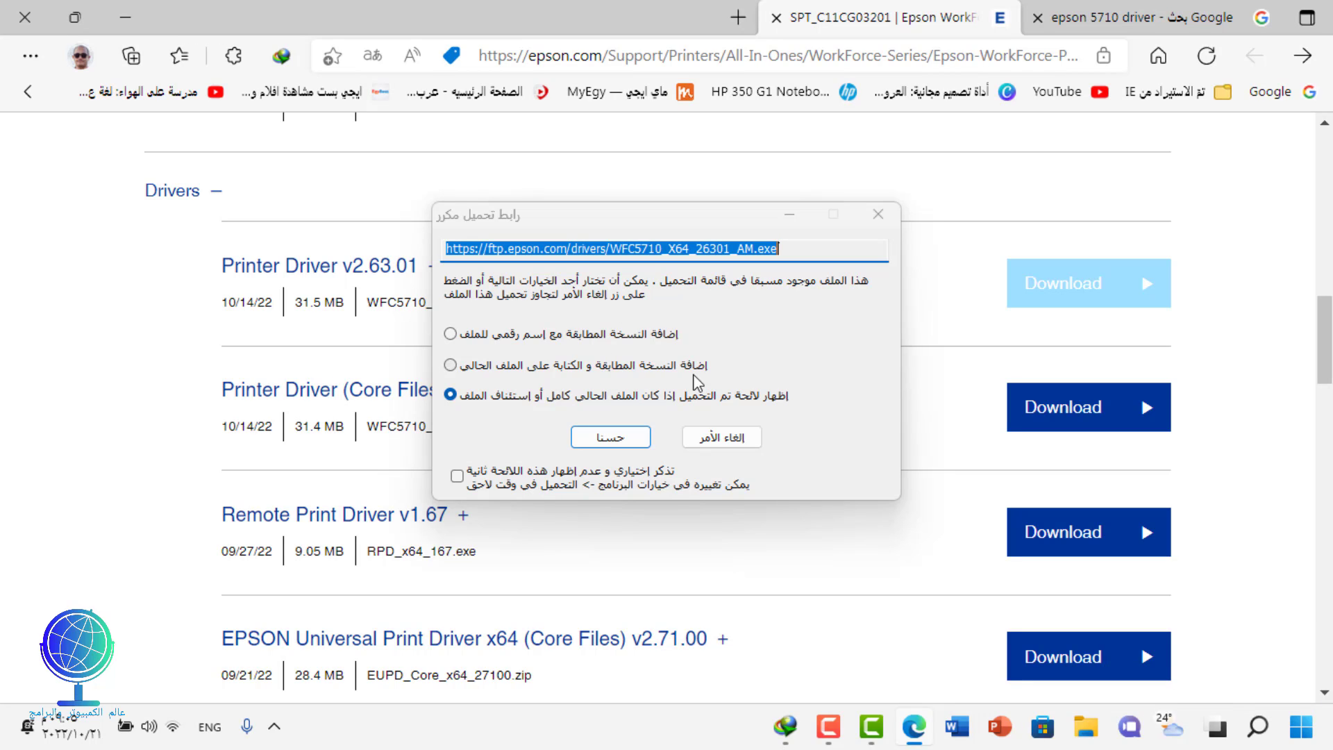
click(722, 439)
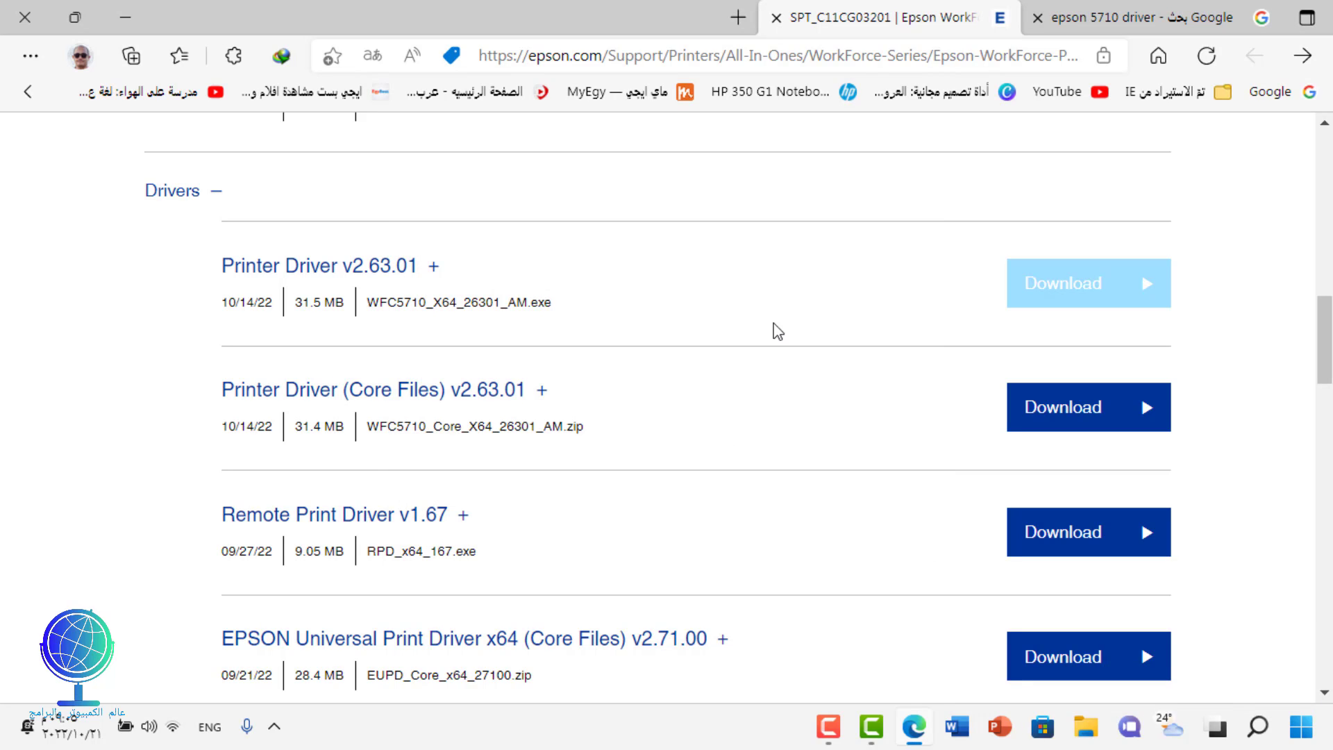
Switch to Internet Download Manager, run the downloaded WFC5710_X64_26301_AM.exe and close the manager's window.
click(128, 8)
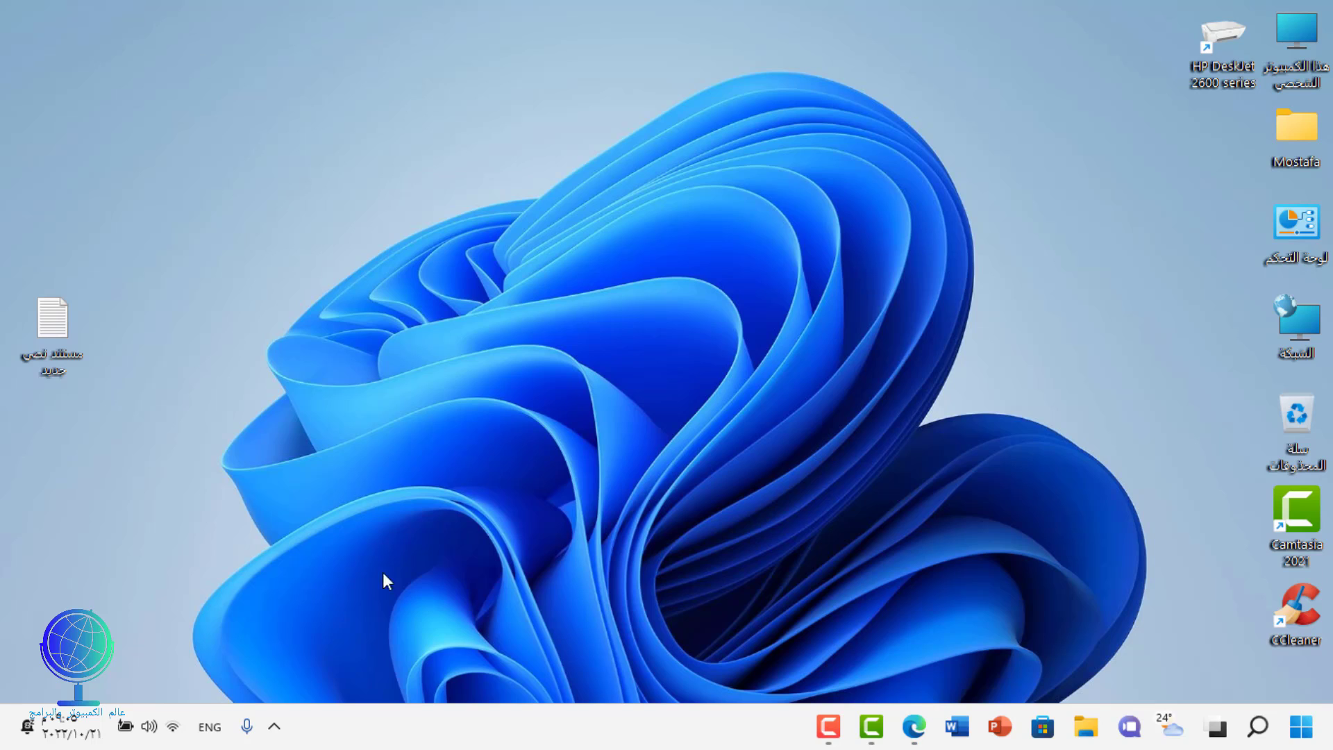
click(274, 726)
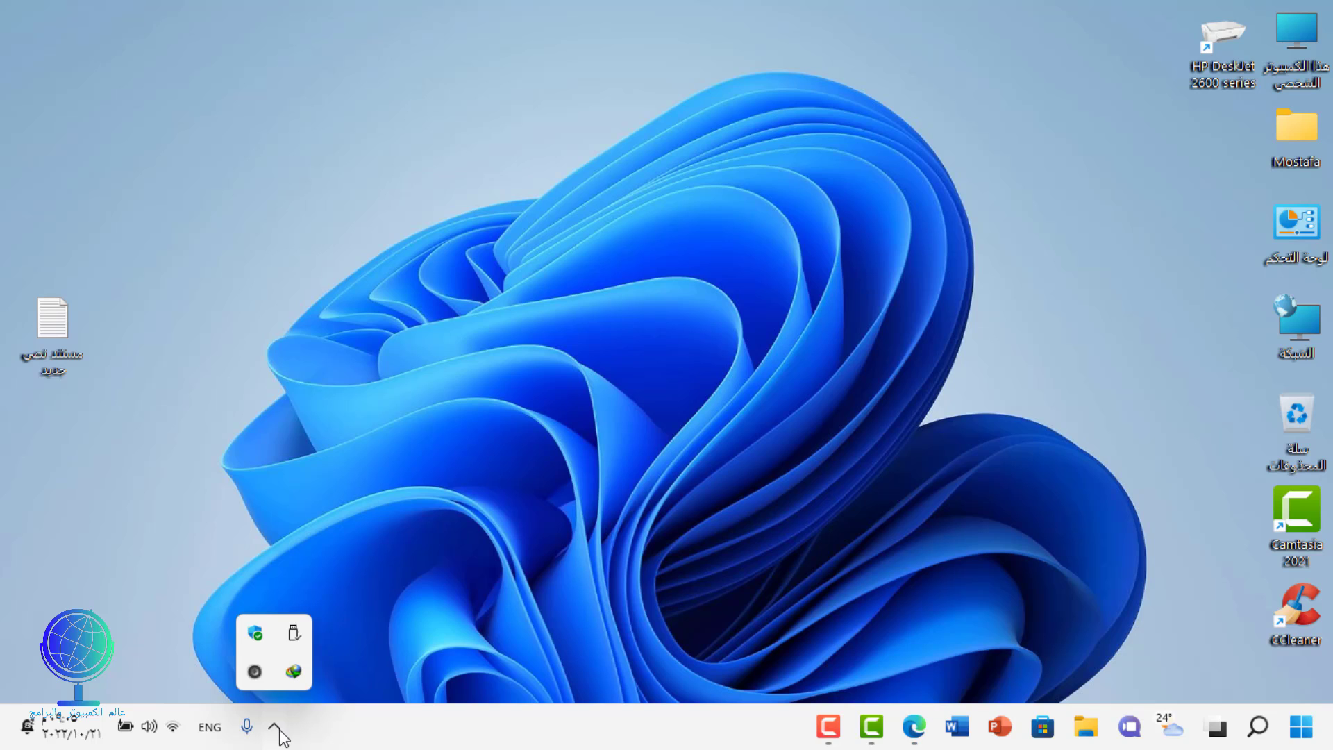
click(295, 672)
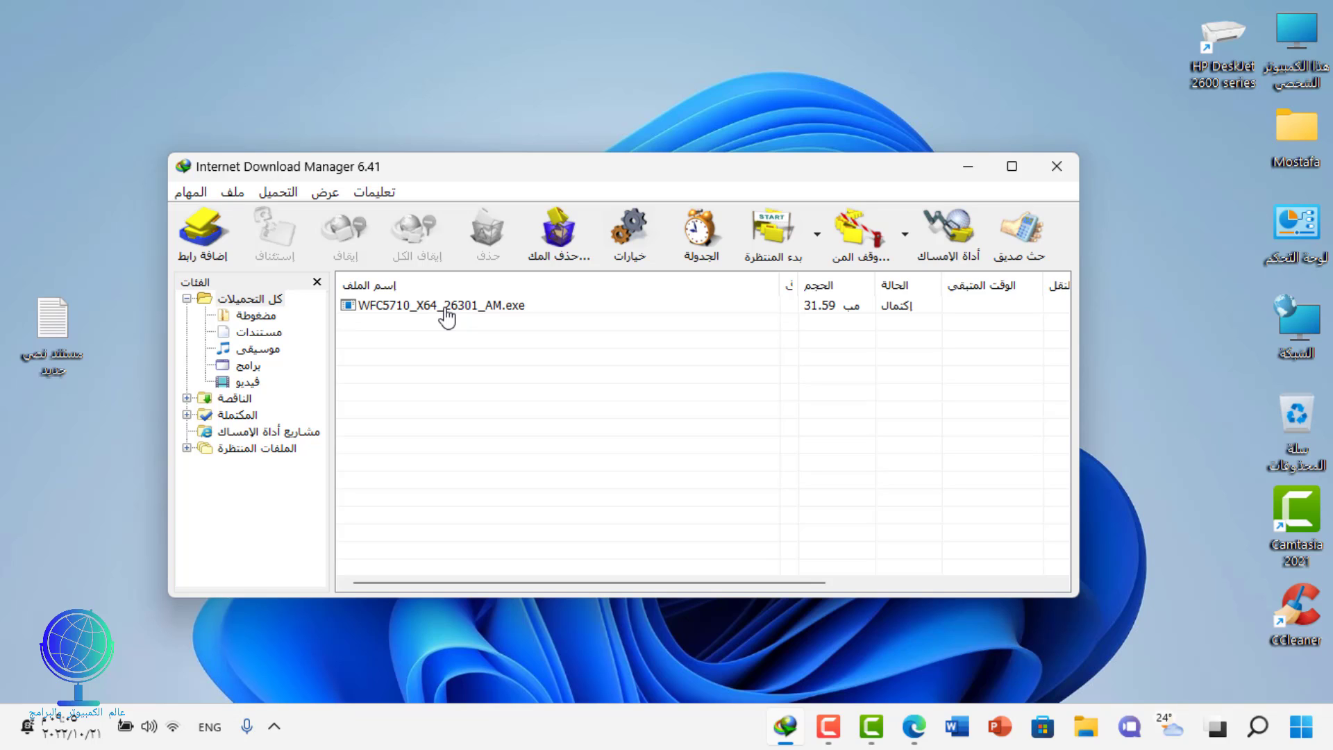
right_click(444, 307)
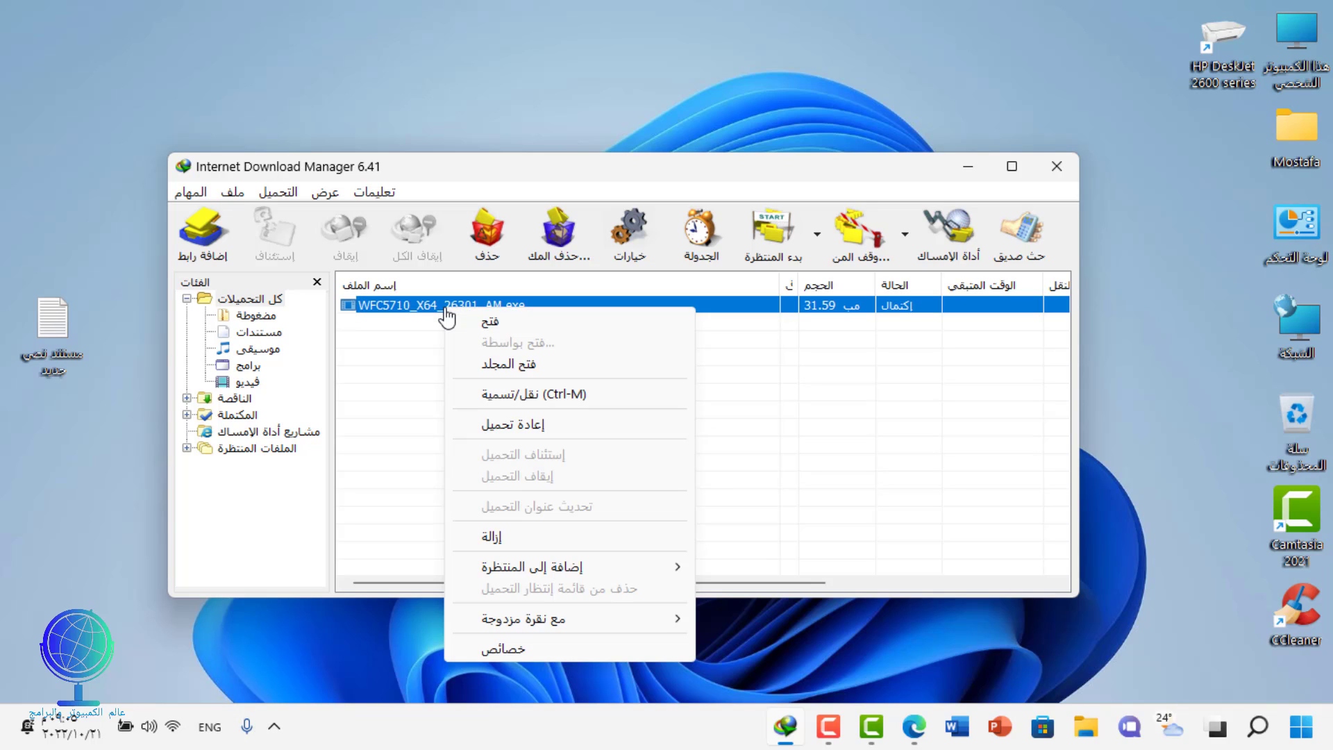
click(519, 324)
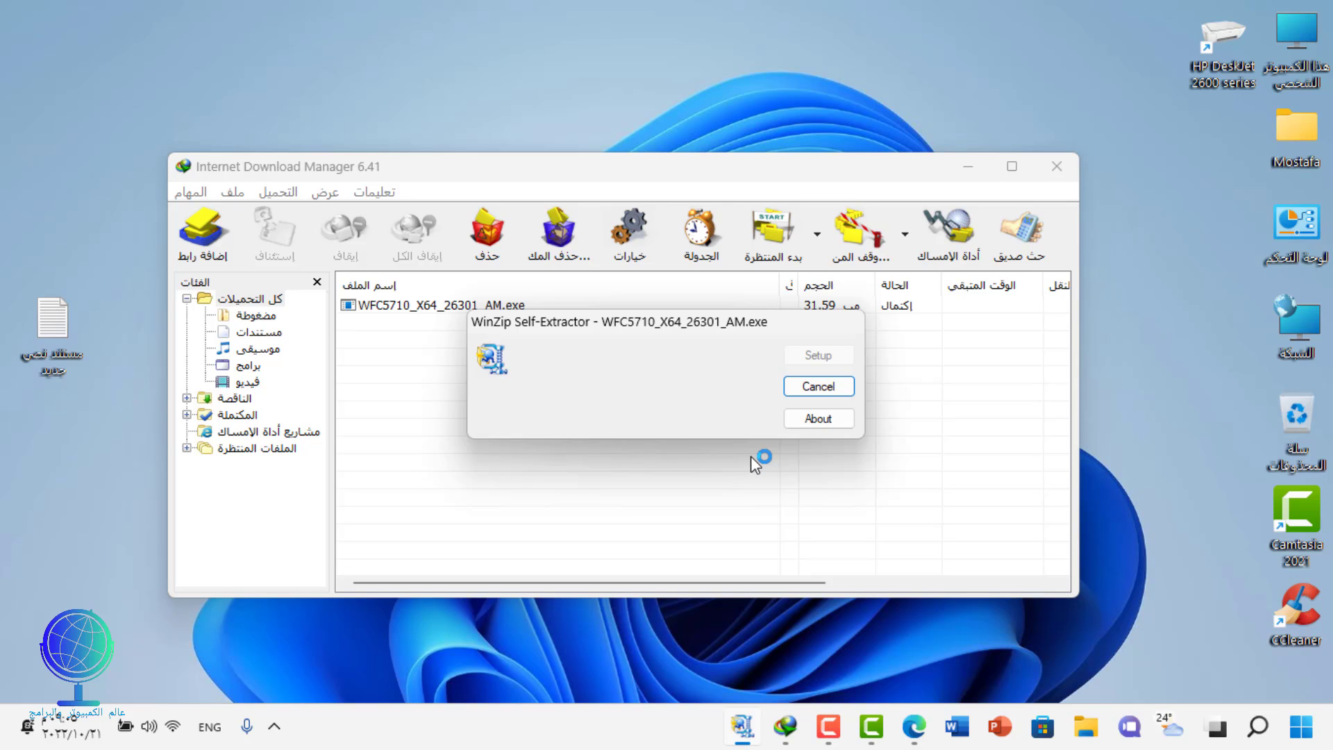
click(1041, 171)
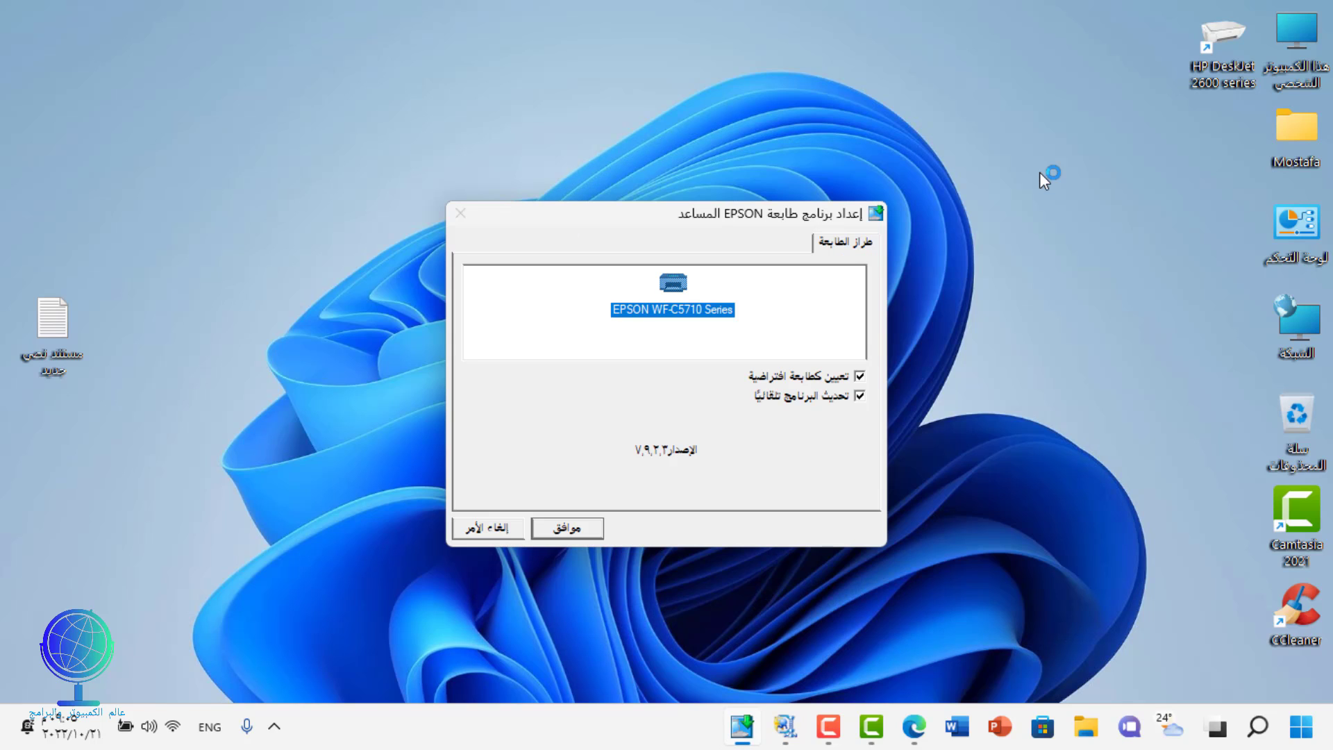
Turn off automatic software updates for the EPSON WF-C5710 Series and confirm Arabic as the setup language.
click(858, 397)
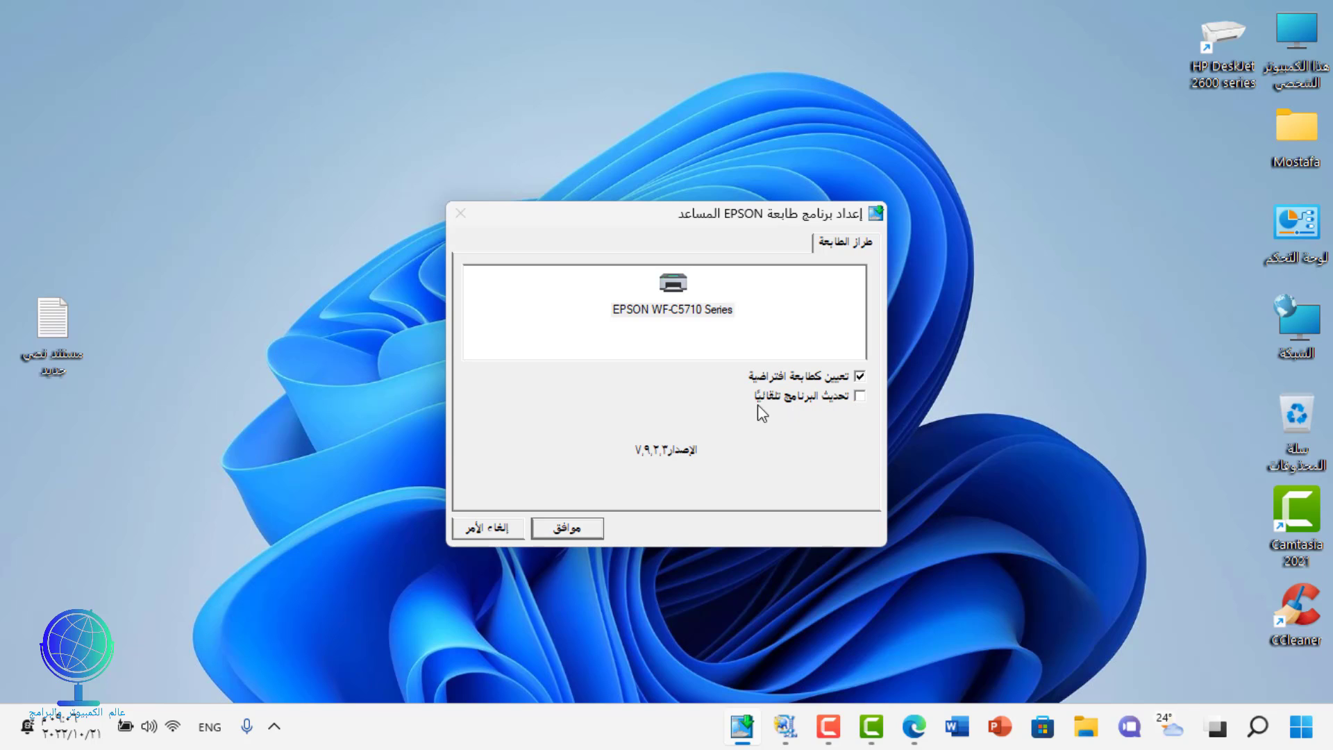
click(583, 531)
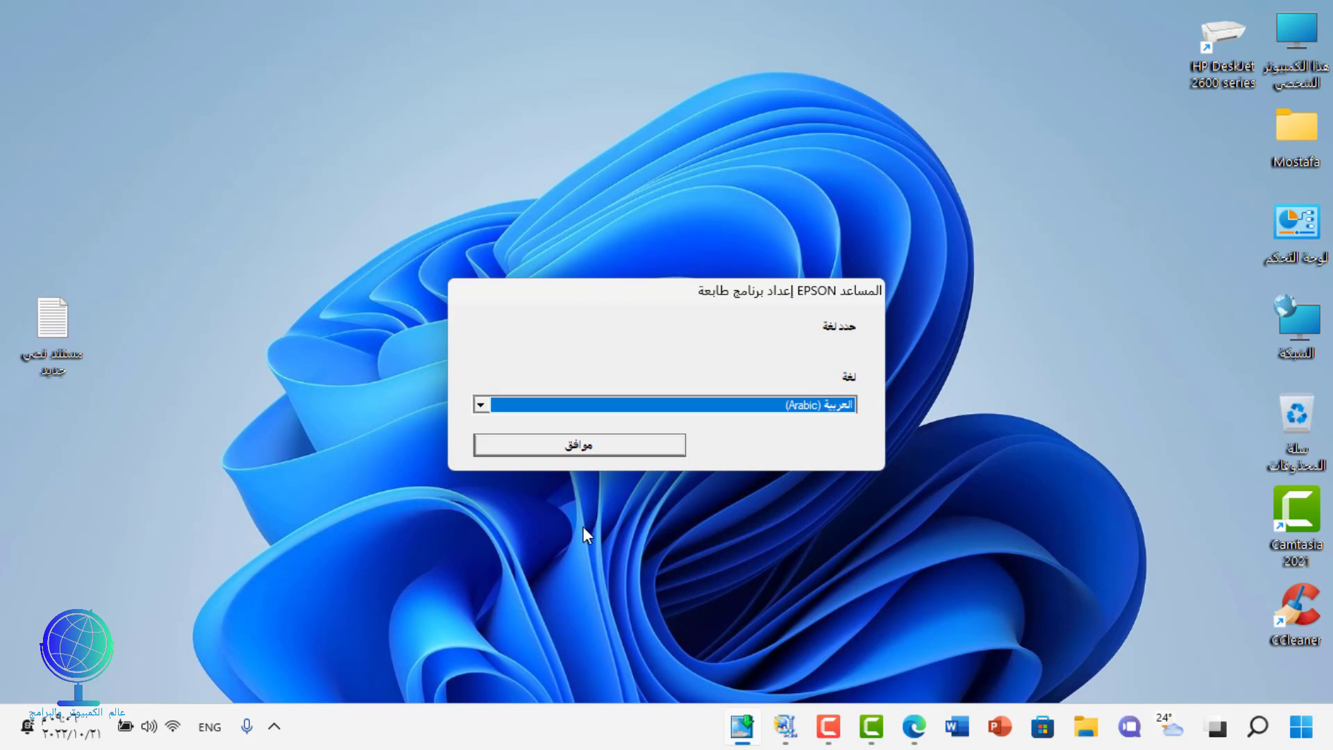
click(590, 444)
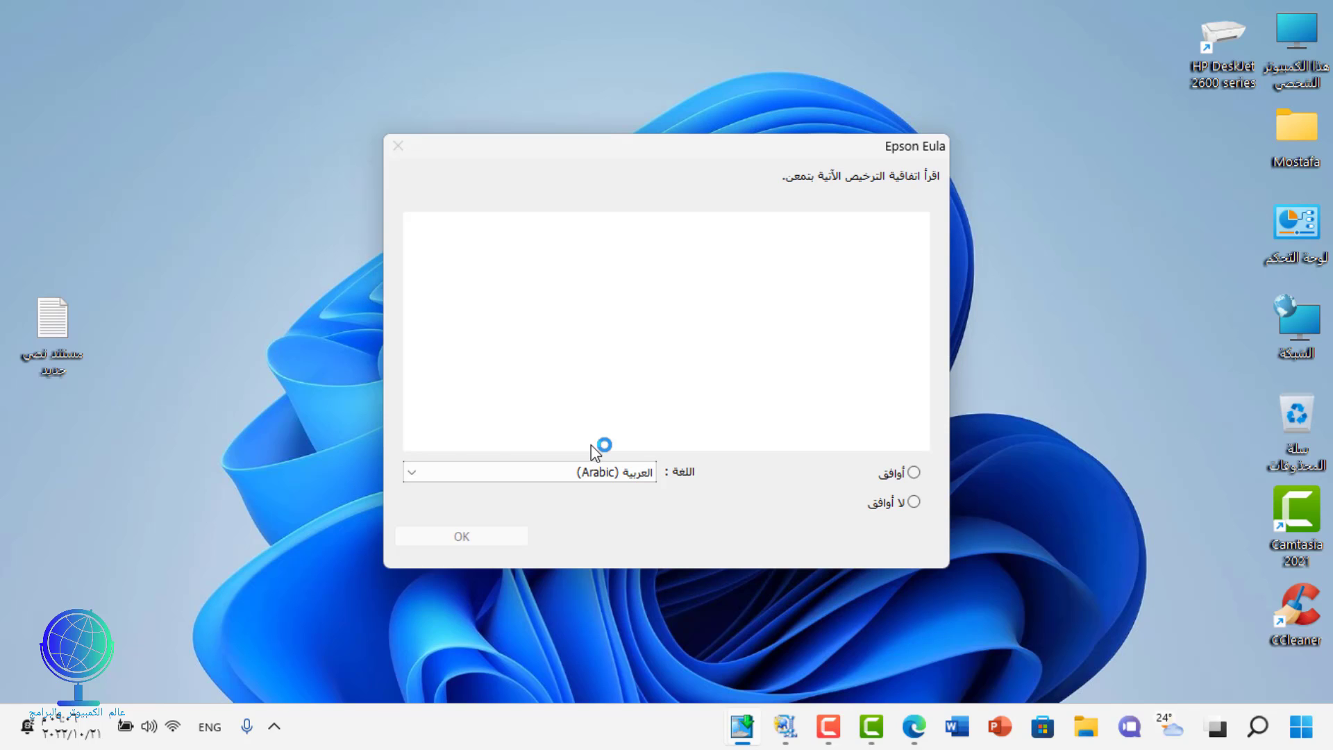
Accept the Epson license agreement and choose a USB connection instead of a network connection.
click(912, 473)
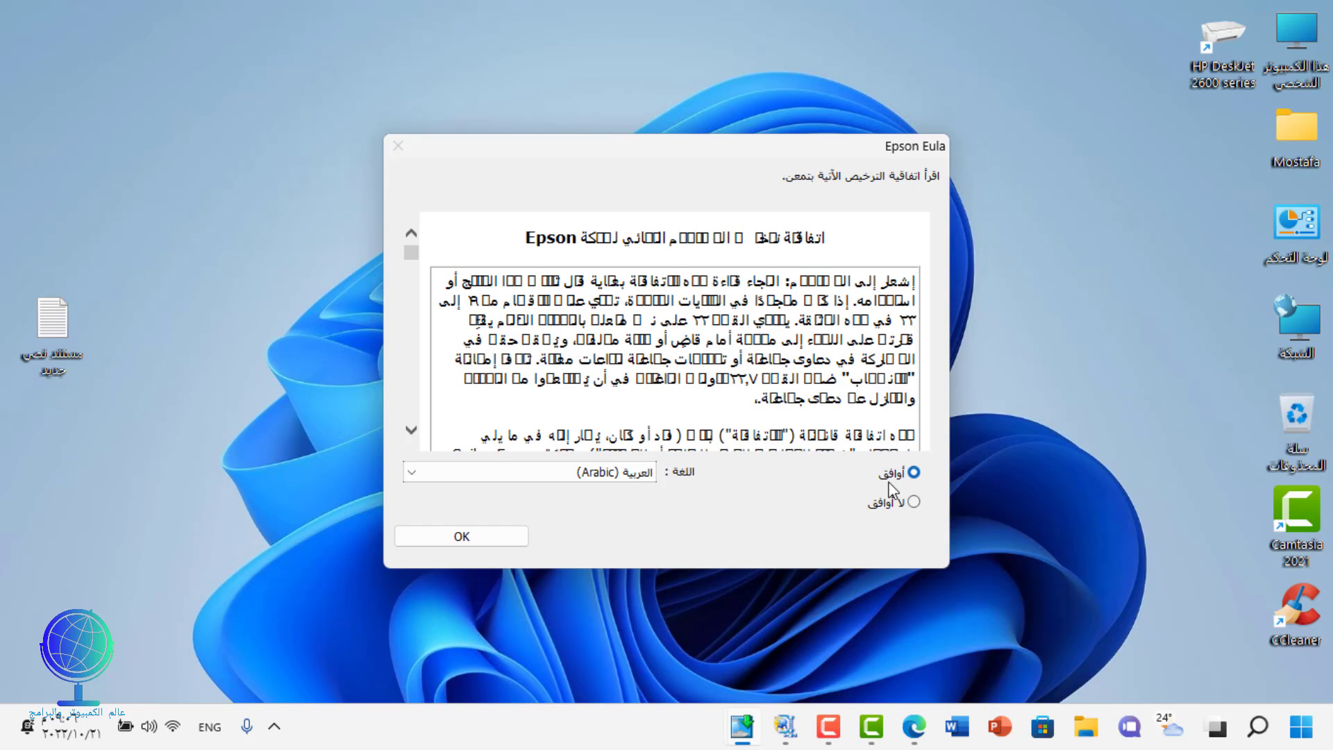
click(520, 539)
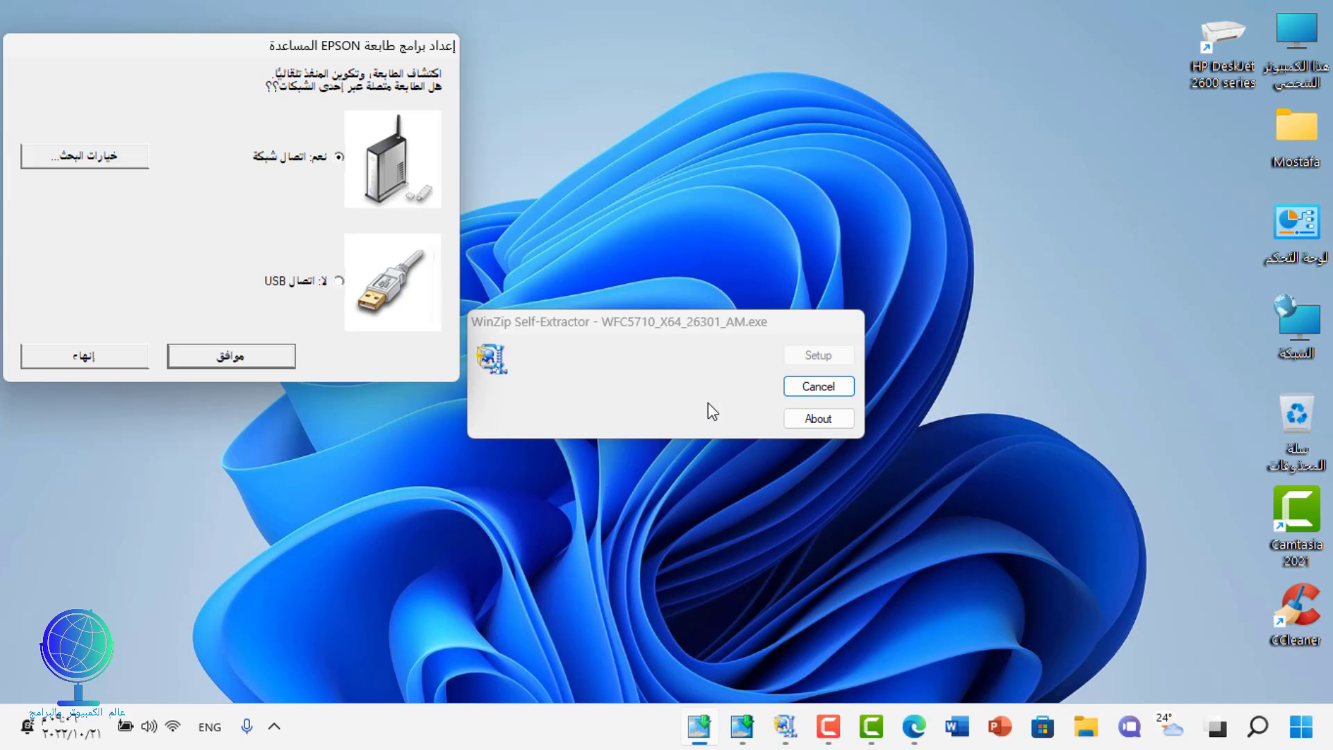
click(327, 282)
click(266, 360)
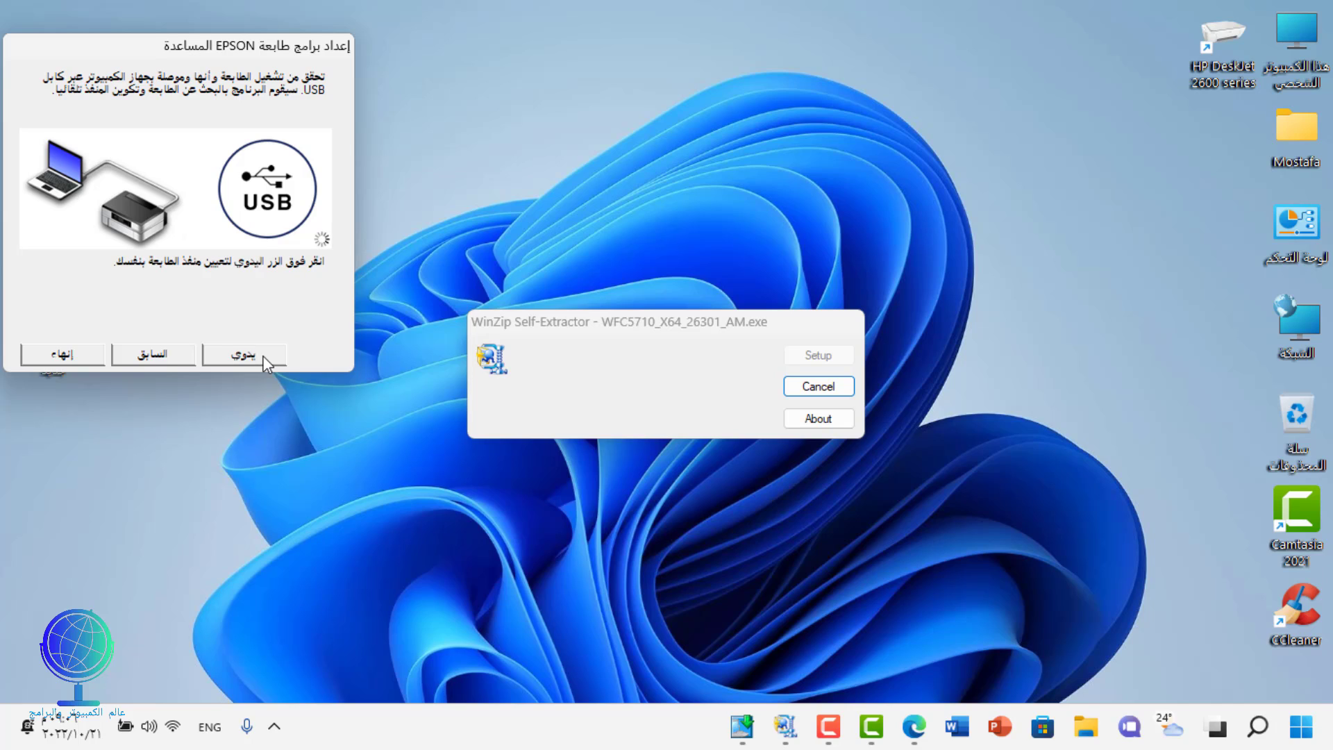
Assign the LPT1 printer port manually and finish the driver installation.
click(263, 356)
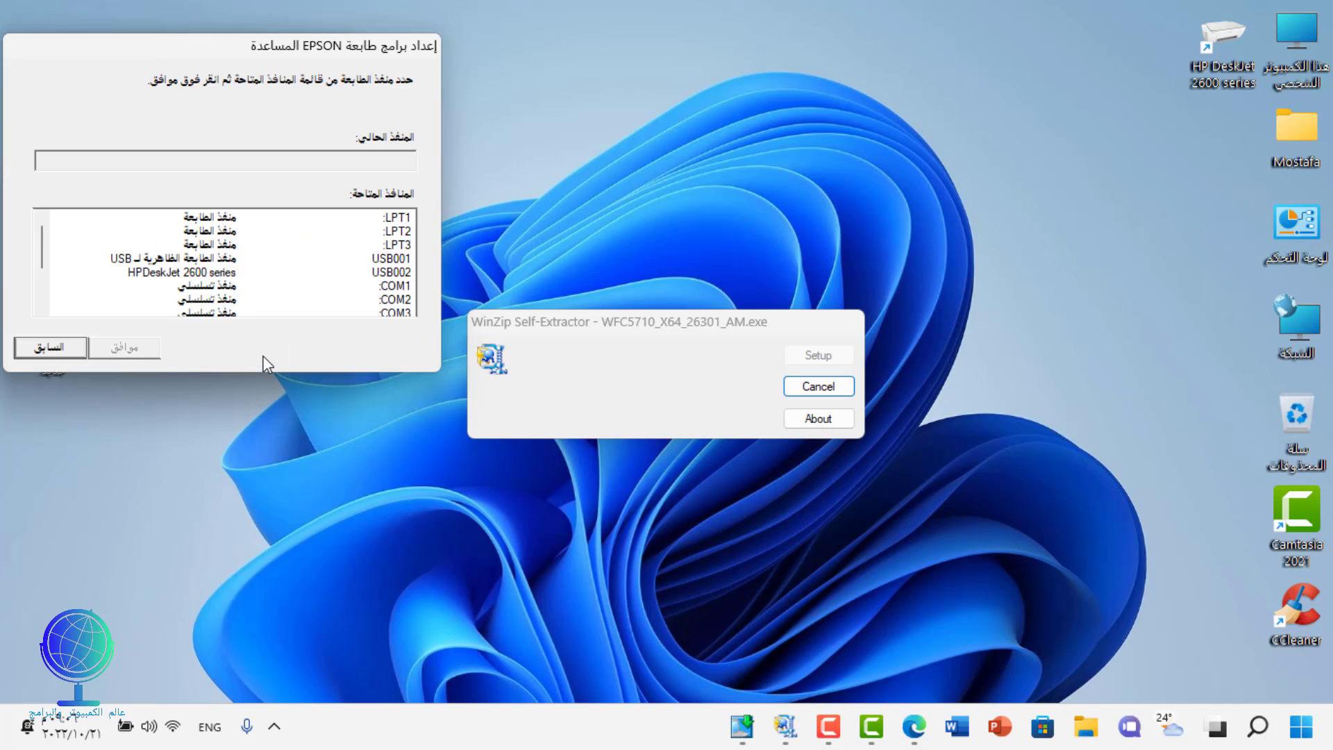
click(394, 220)
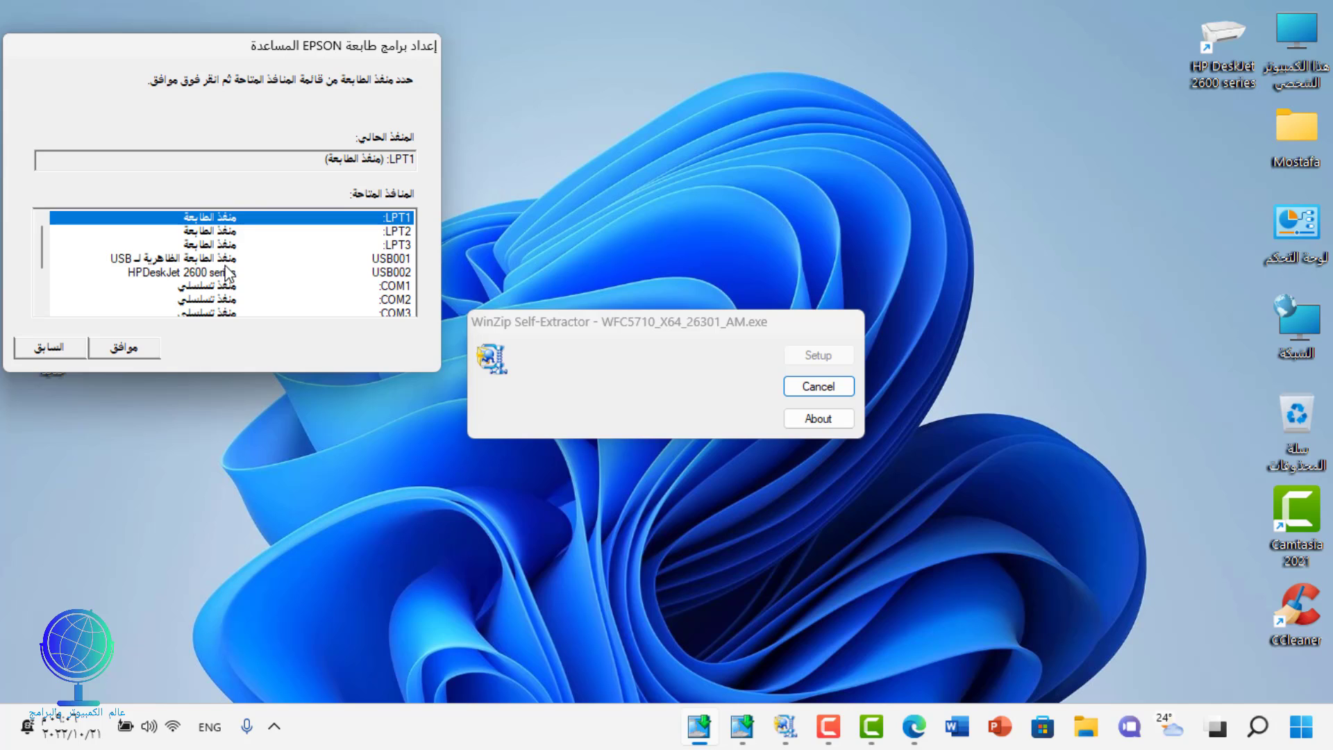
click(151, 356)
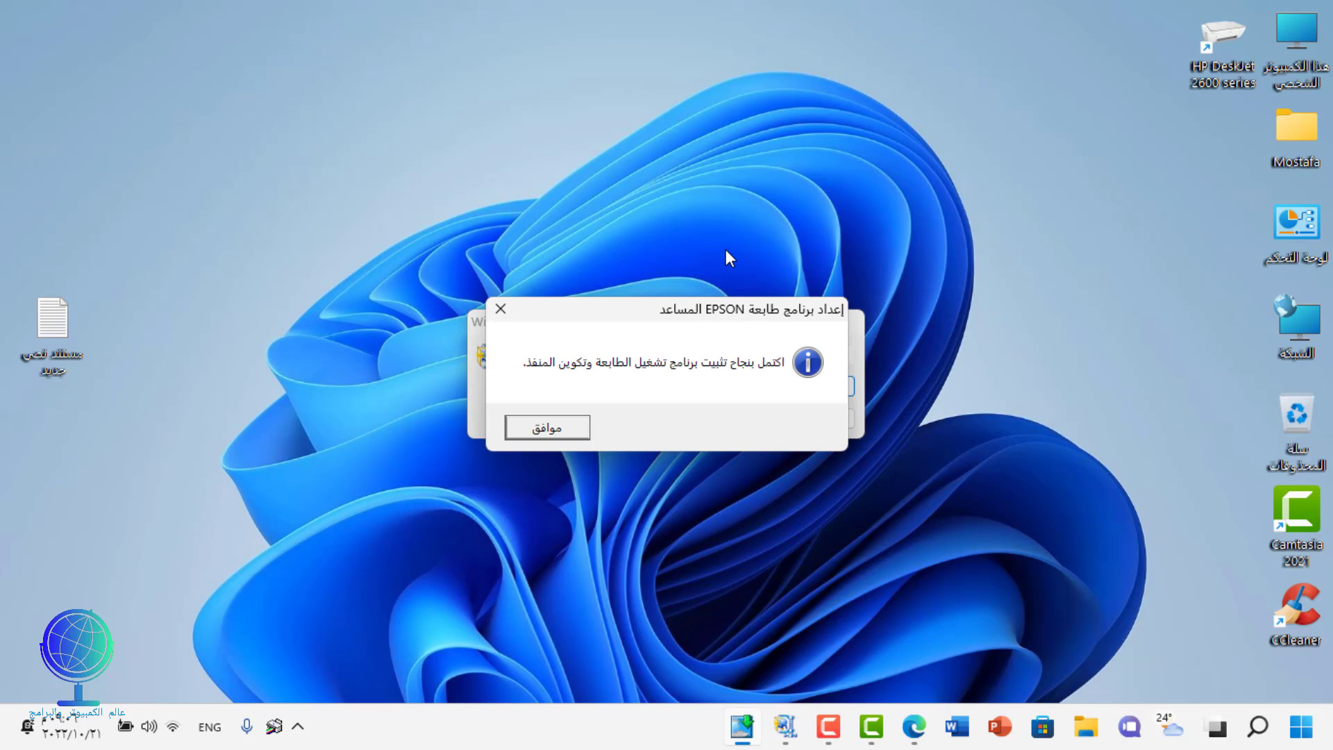
drag(737, 311, 740, 202)
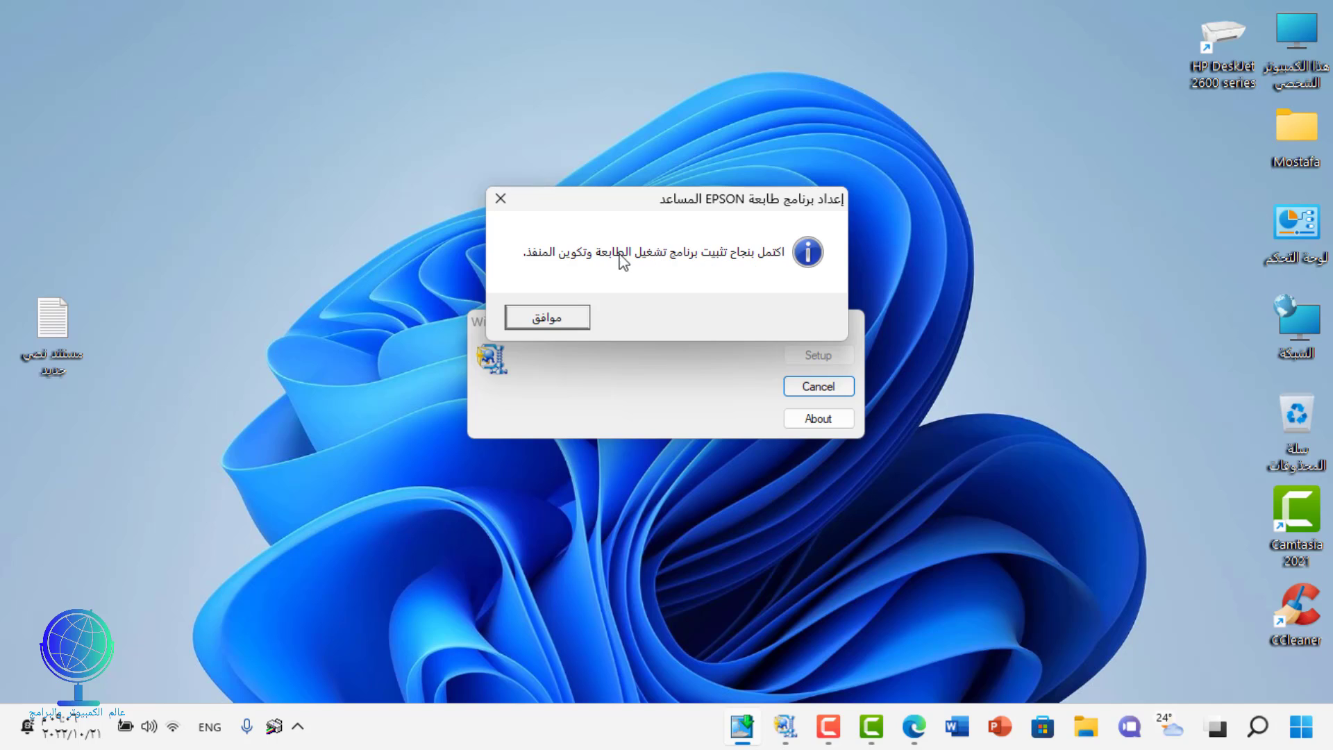
click(578, 318)
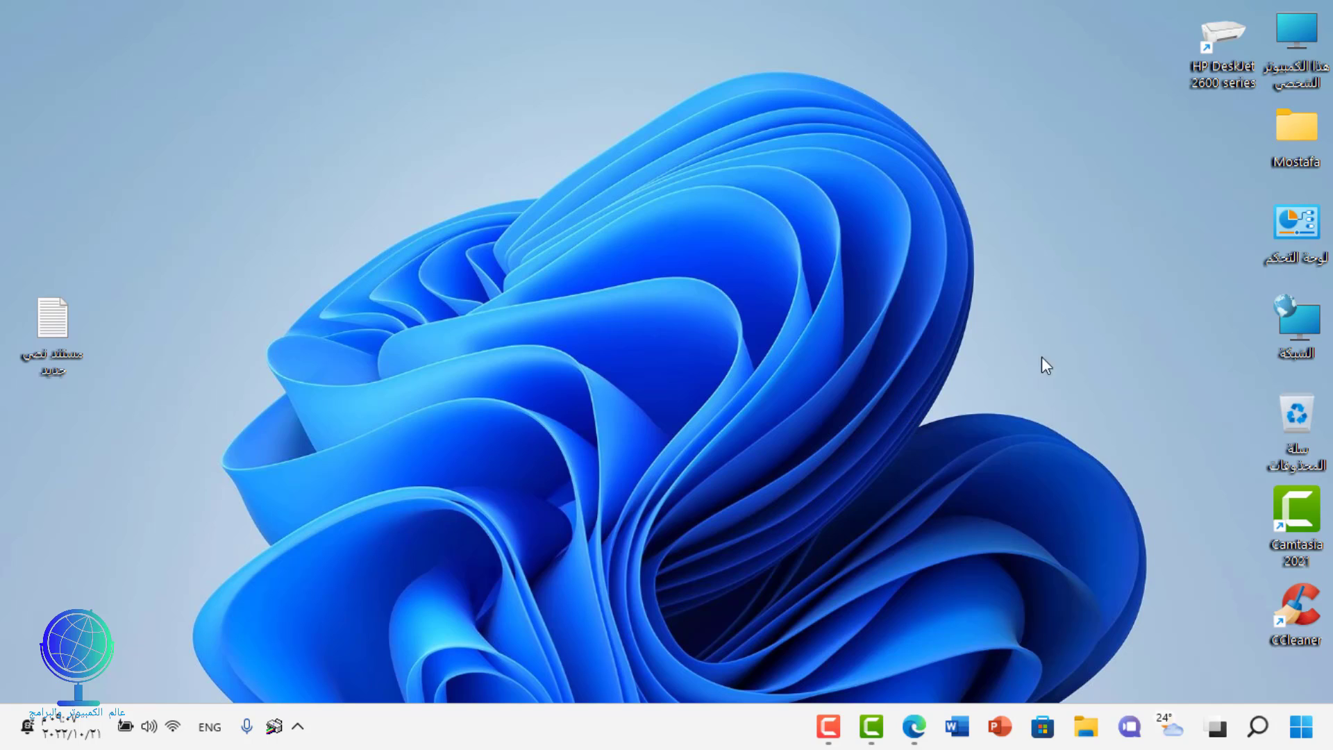
Go through Devices and Printers in Control Panel to the printers and scanners list and look for the EPSON WF-C5710 Series.
double_click(1296, 229)
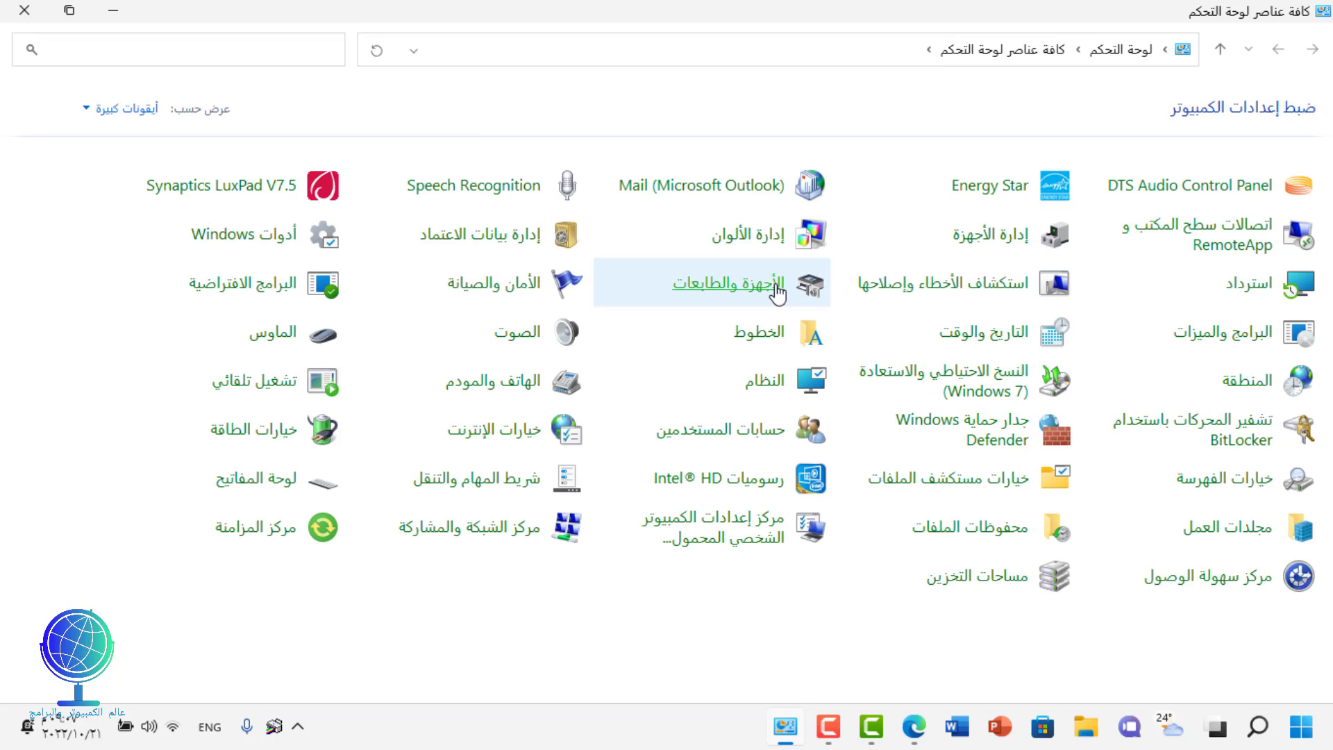
click(778, 295)
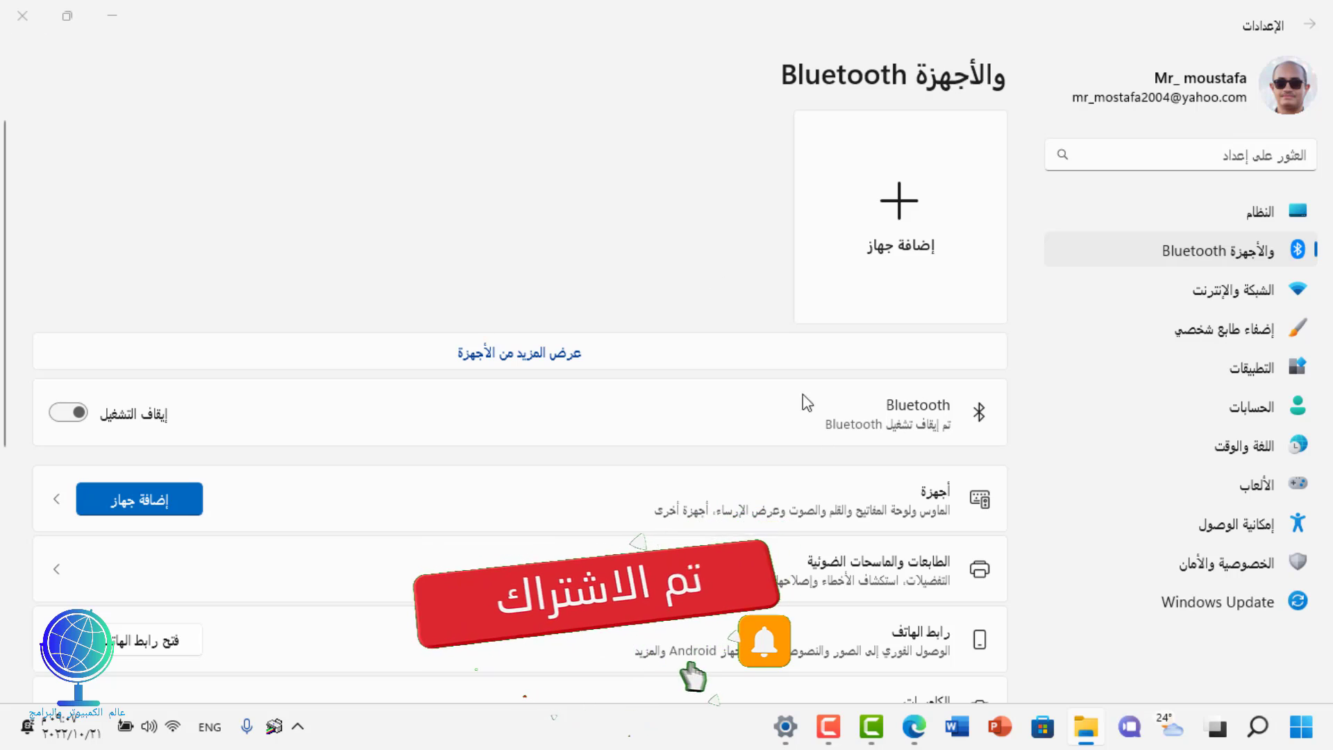
scroll(824, 445, down, 3)
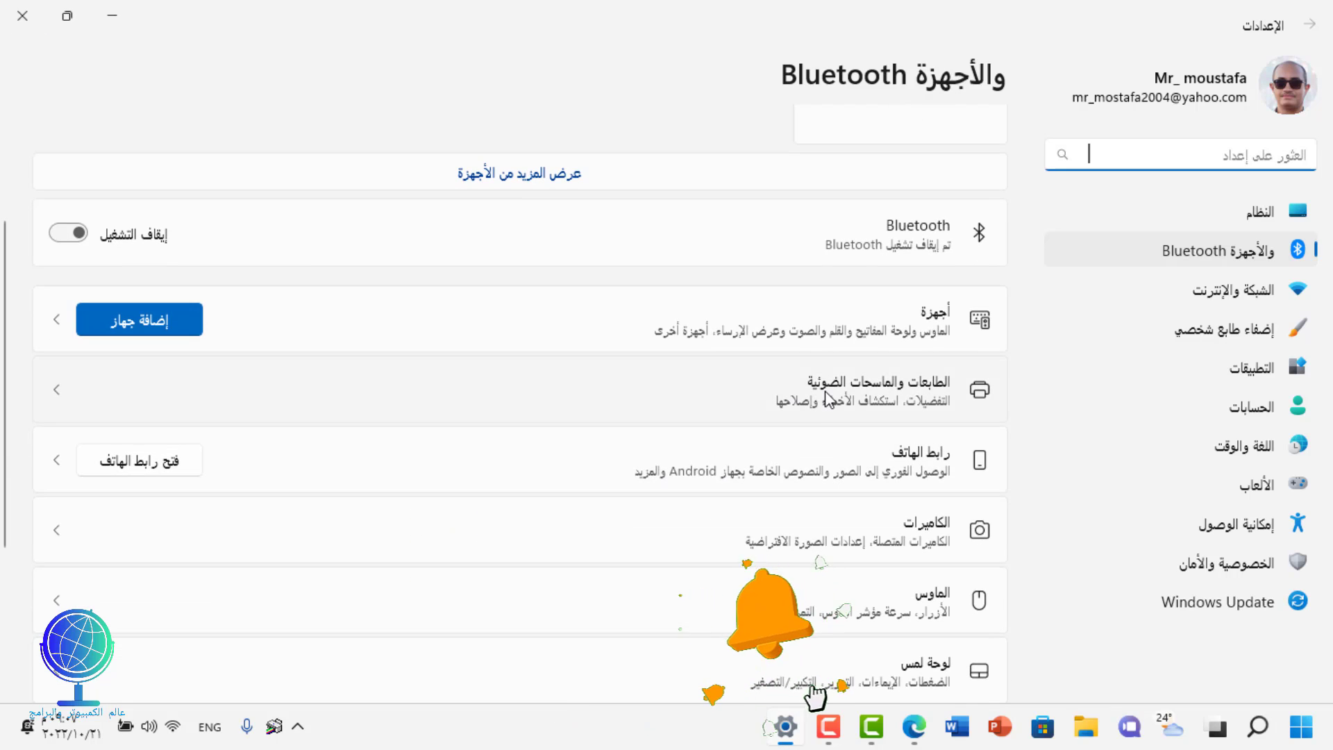
click(827, 397)
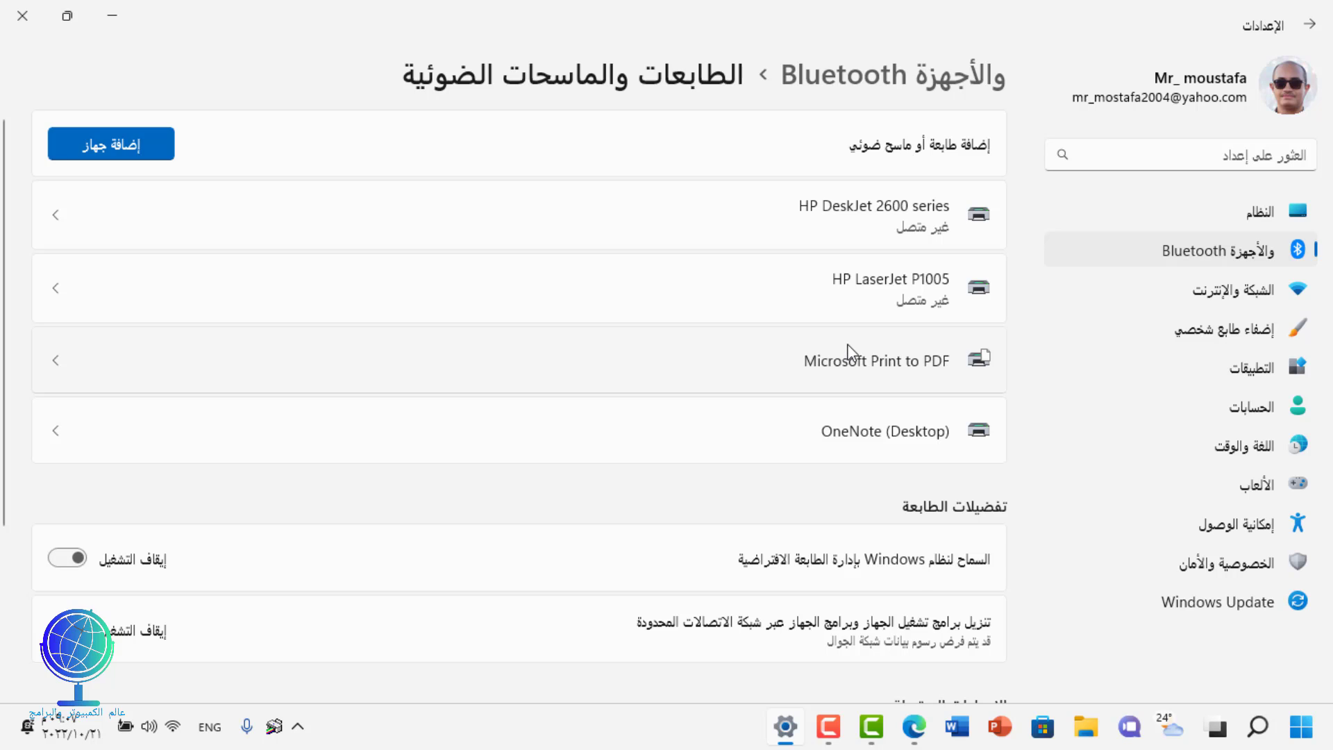
scroll(855, 368, down, 3)
scroll(839, 406, up, 4)
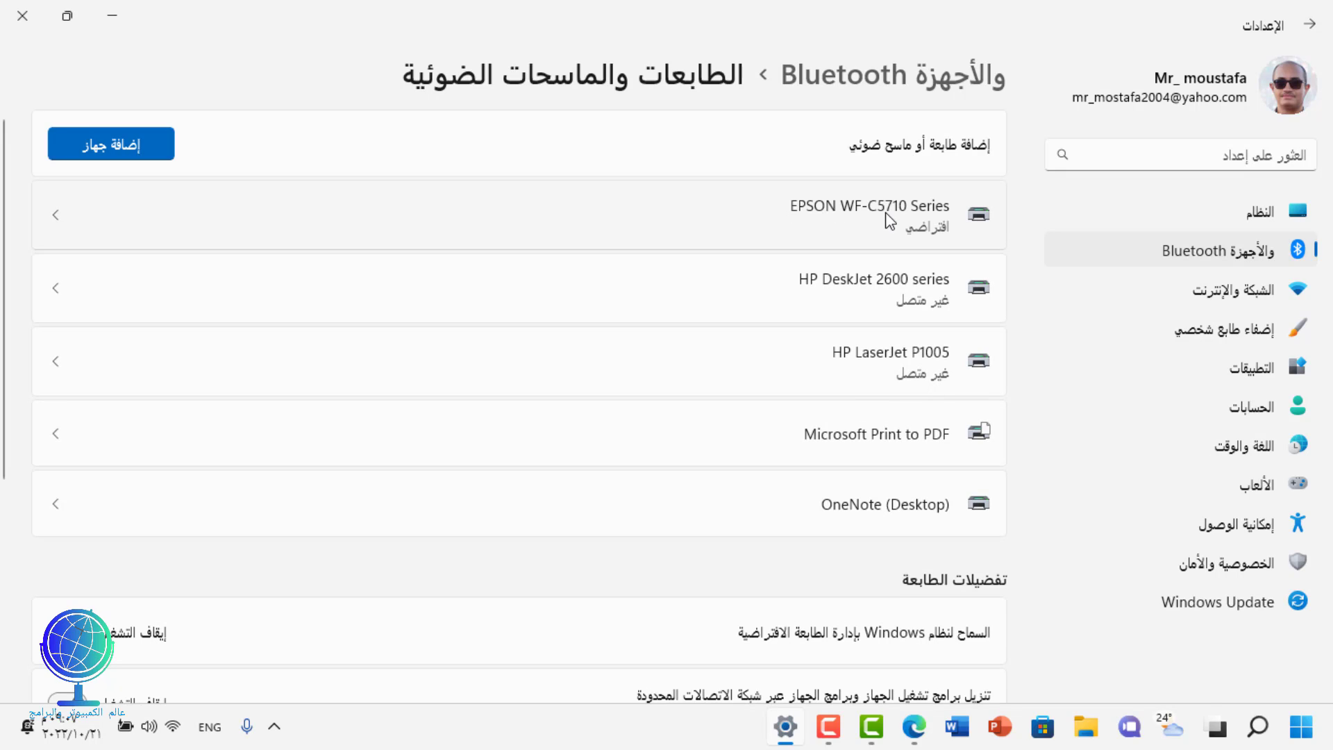
Review the EPSON WF-C5710 Series in its settings page and the classic Devices and Printers window, and close both windows.
click(890, 221)
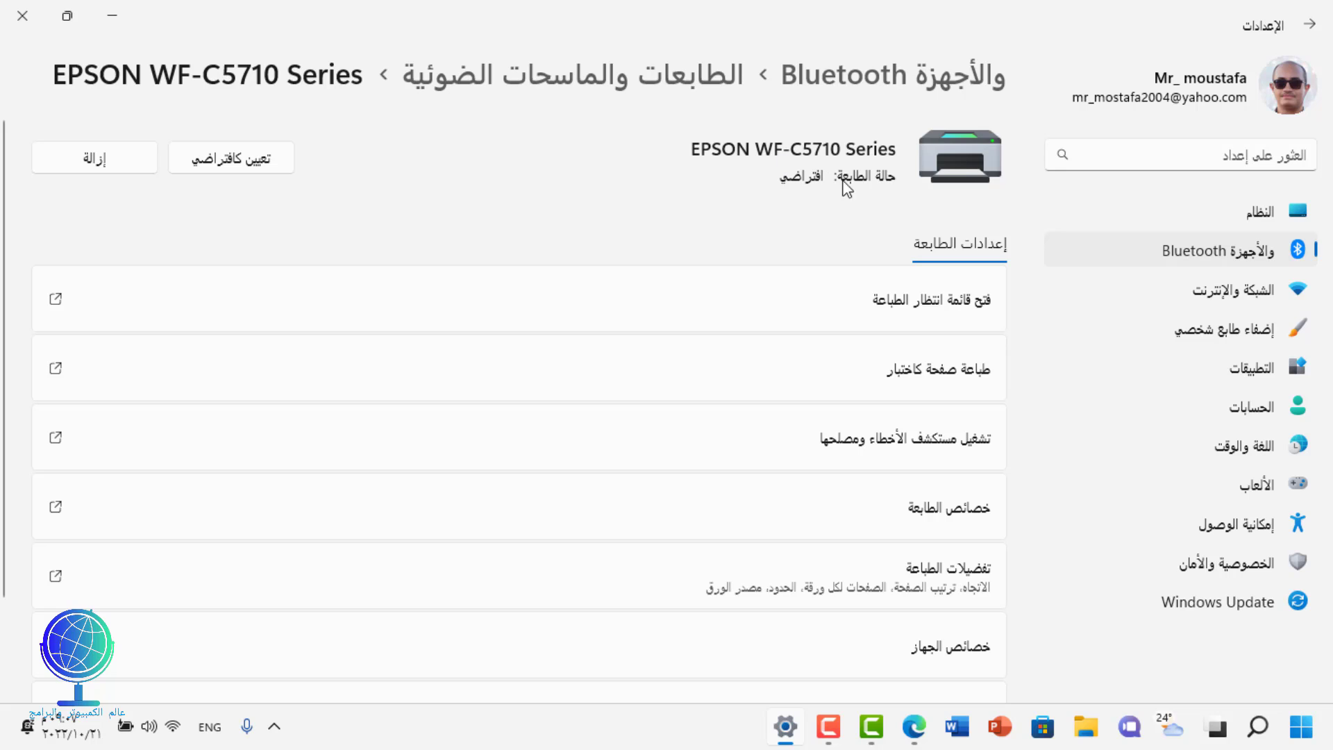
scroll(858, 453, down, 3)
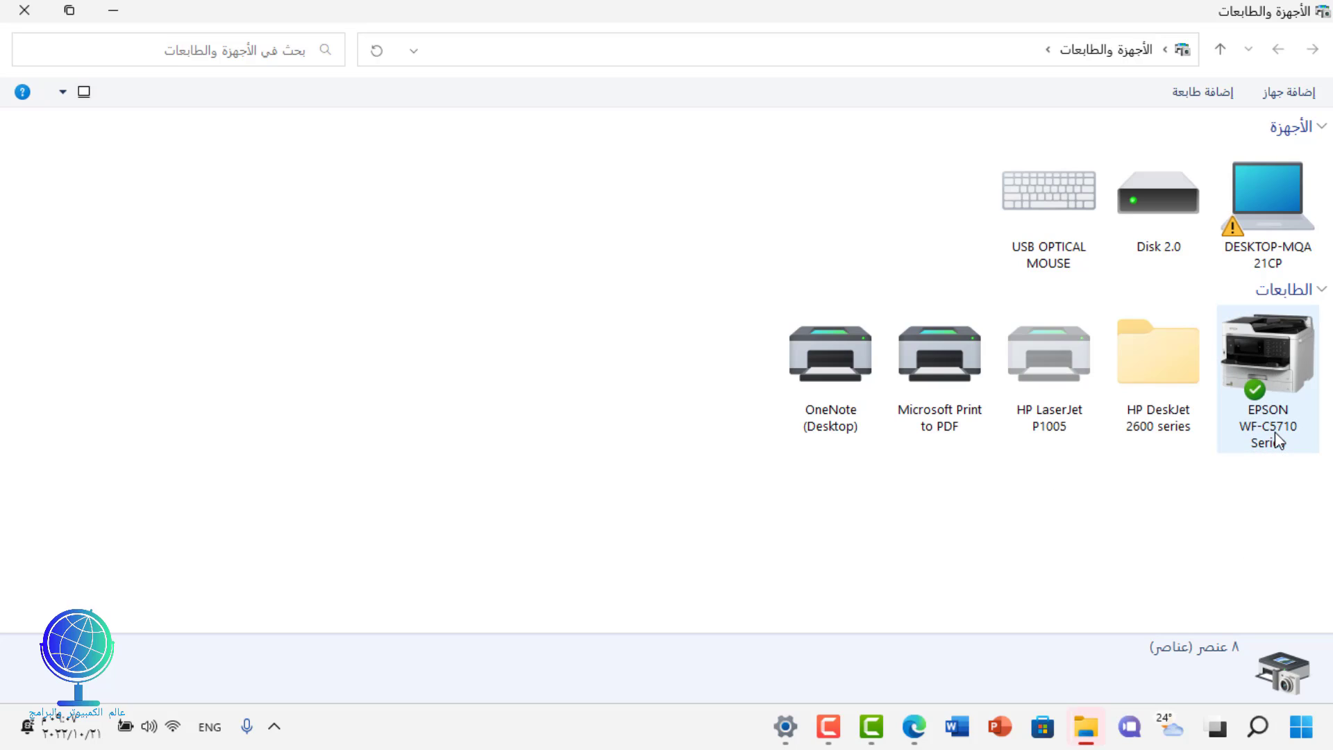
mouse_move(1260, 359)
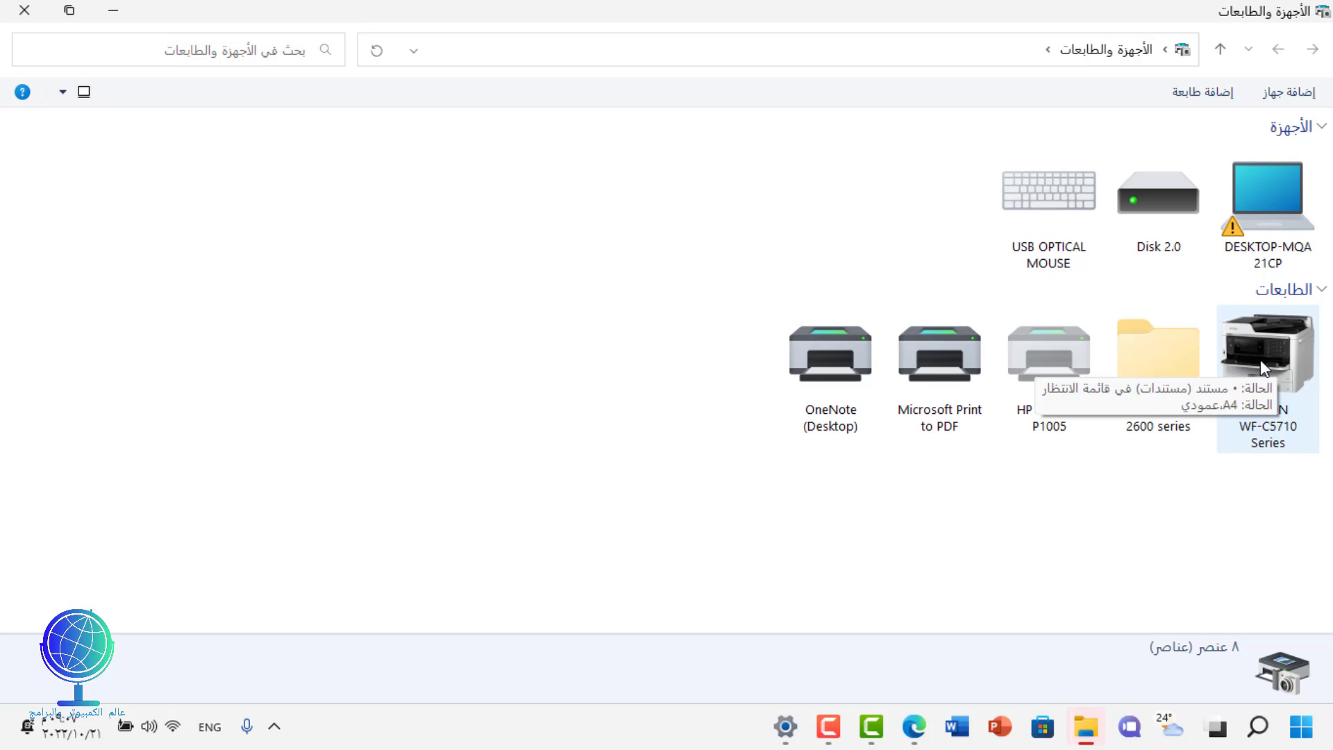
double_click(1262, 367)
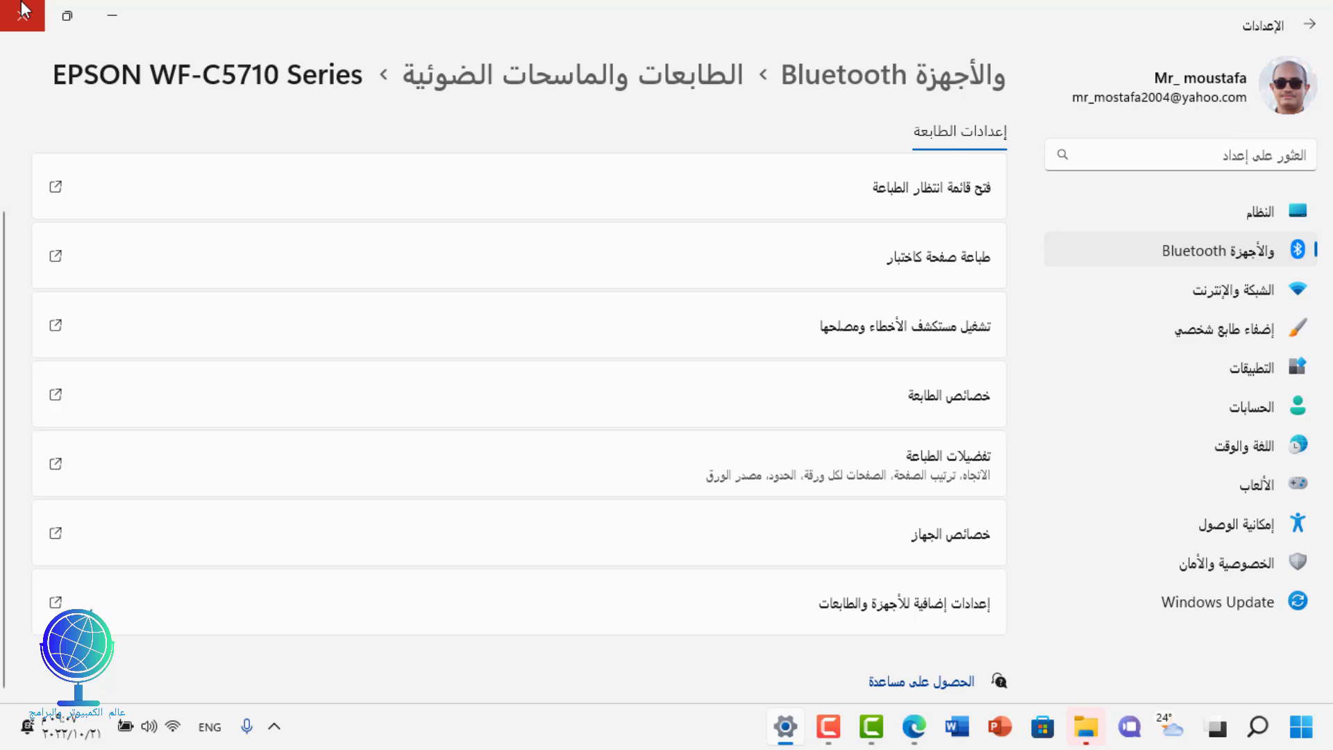
click(24, 12)
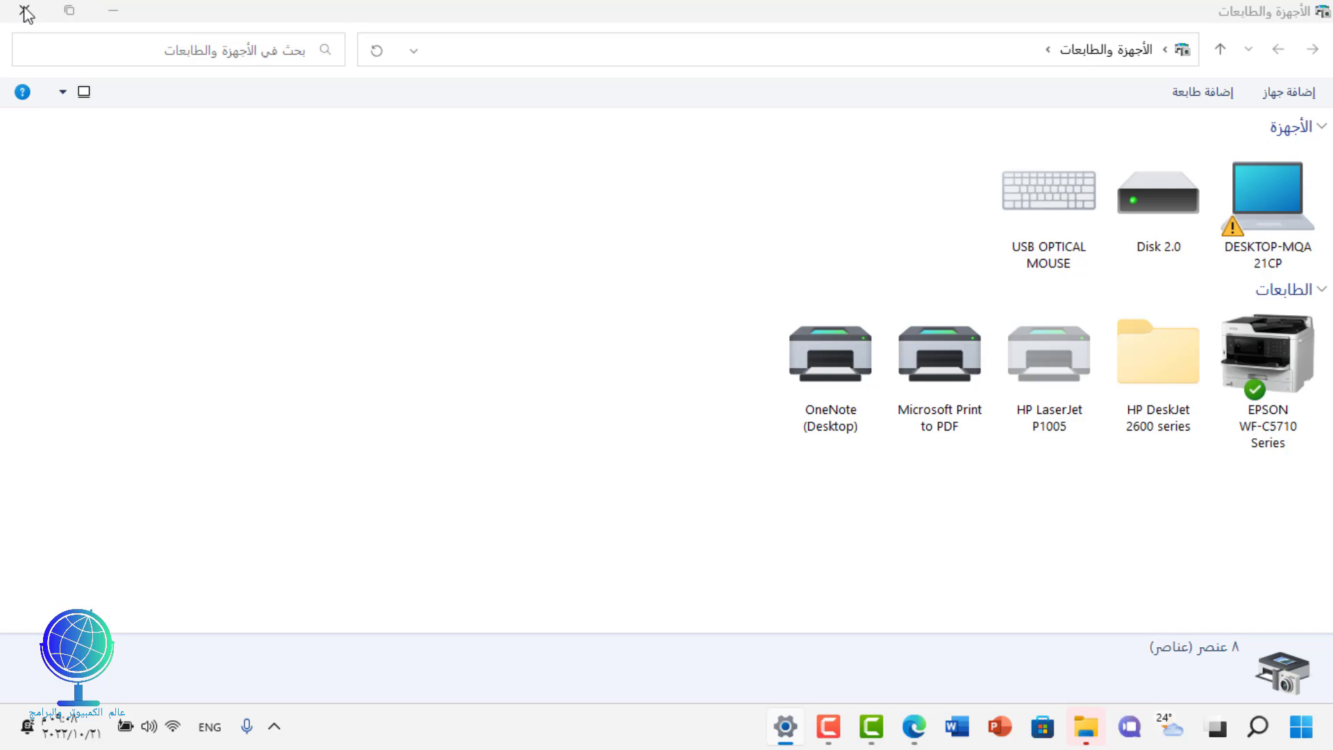
click(24, 10)
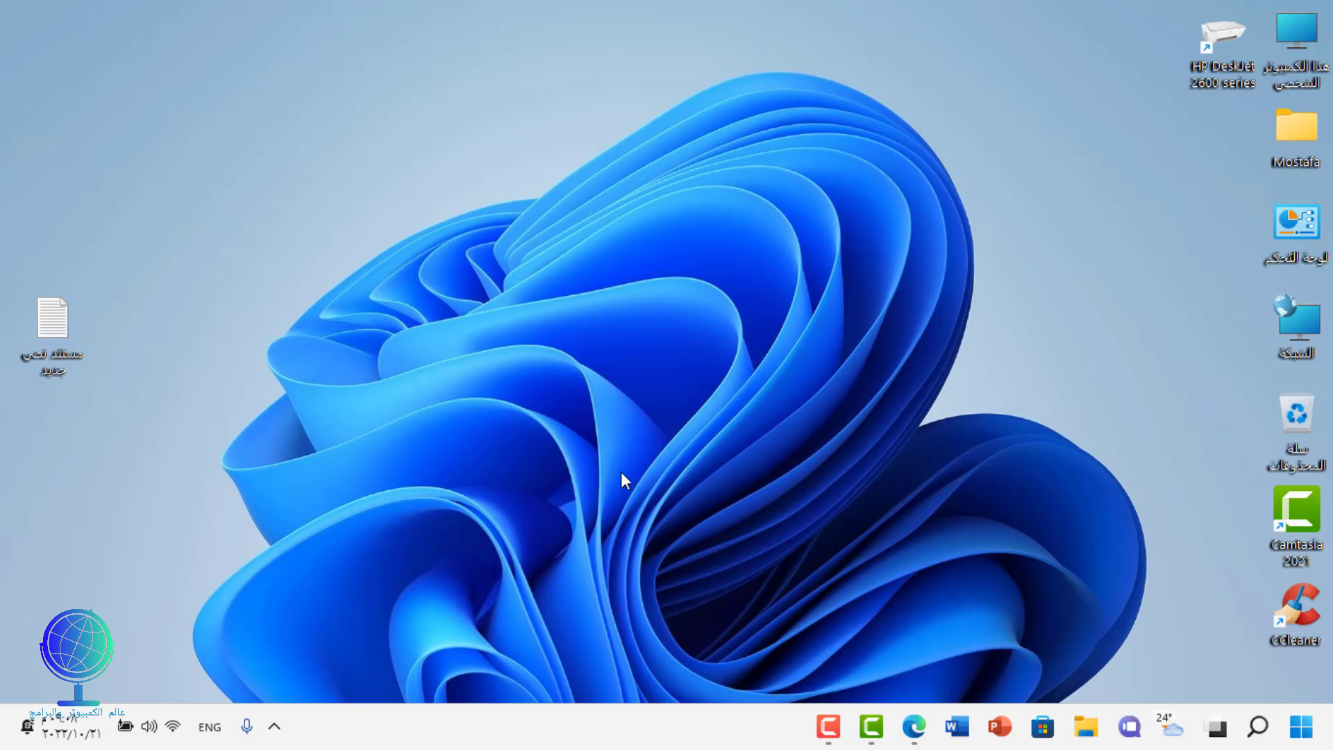
click(829, 726)
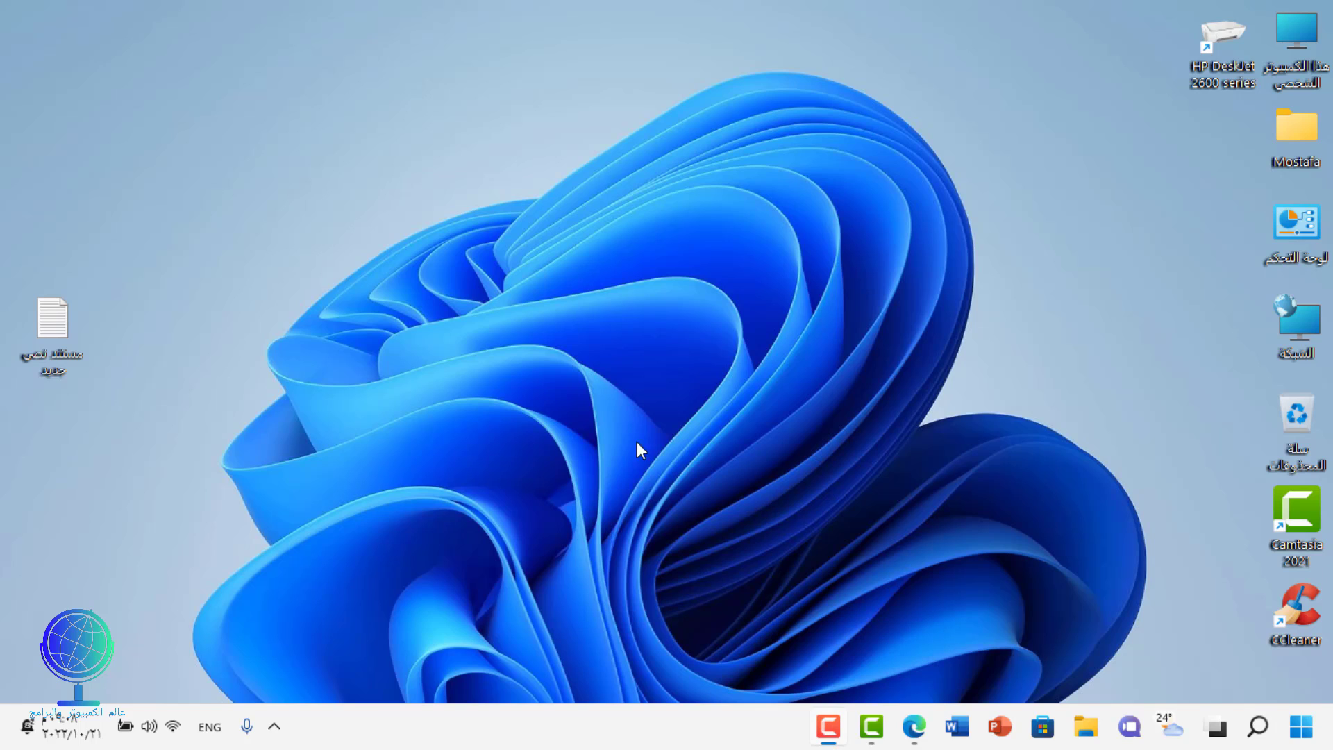